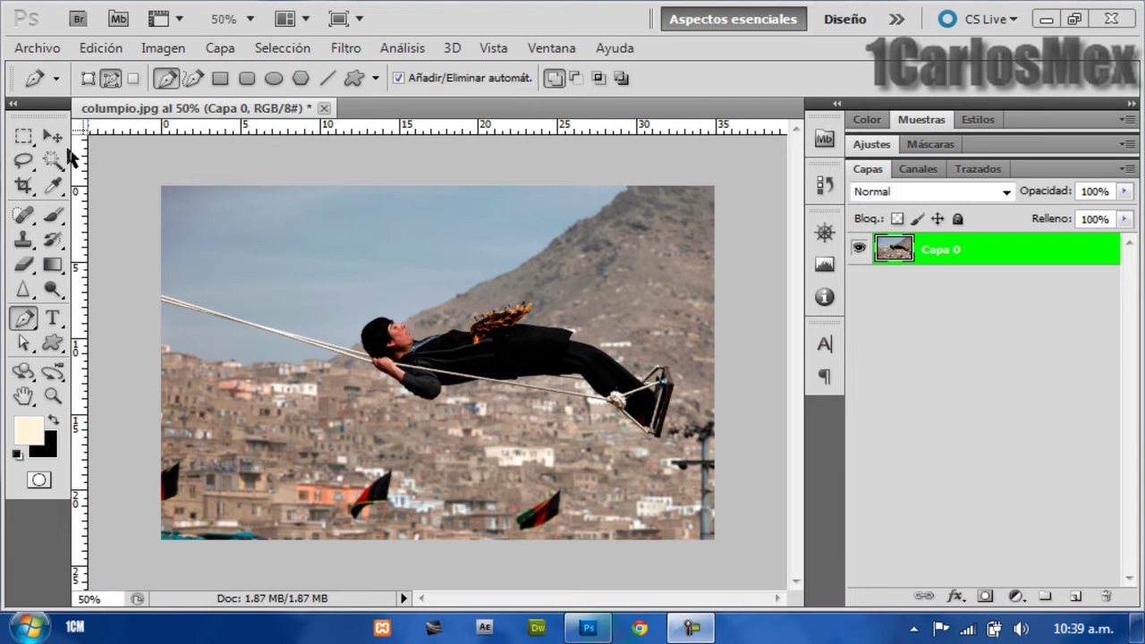
# Step: Draw a rectangular marquee selection over the left two-thirds of the swing photo
pyautogui.click(26, 141)
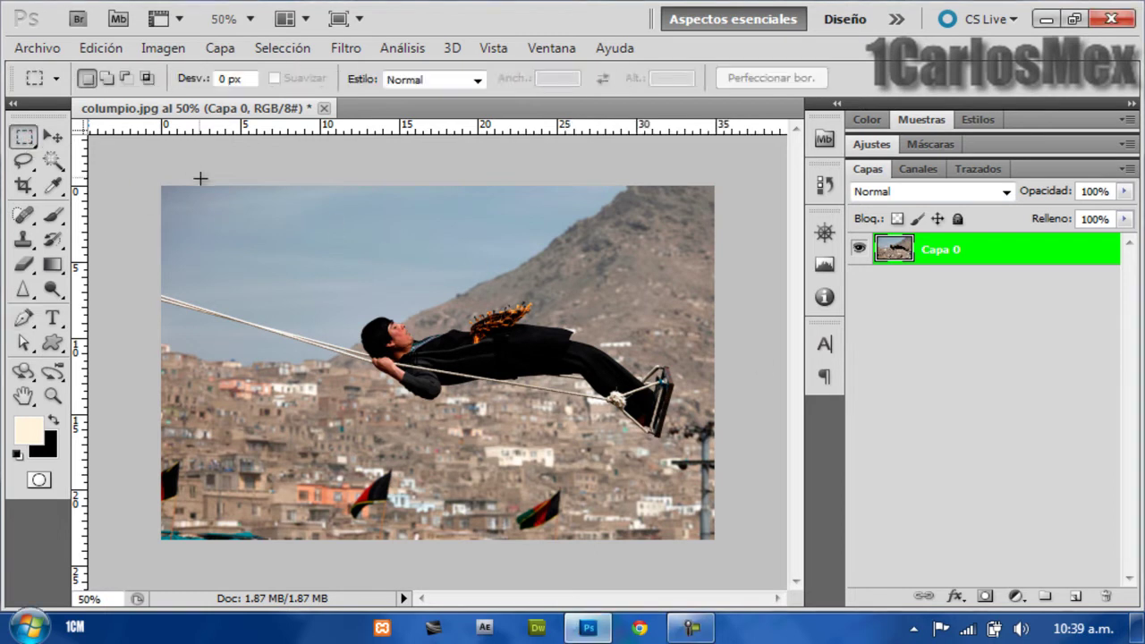
pyautogui.click(27, 137)
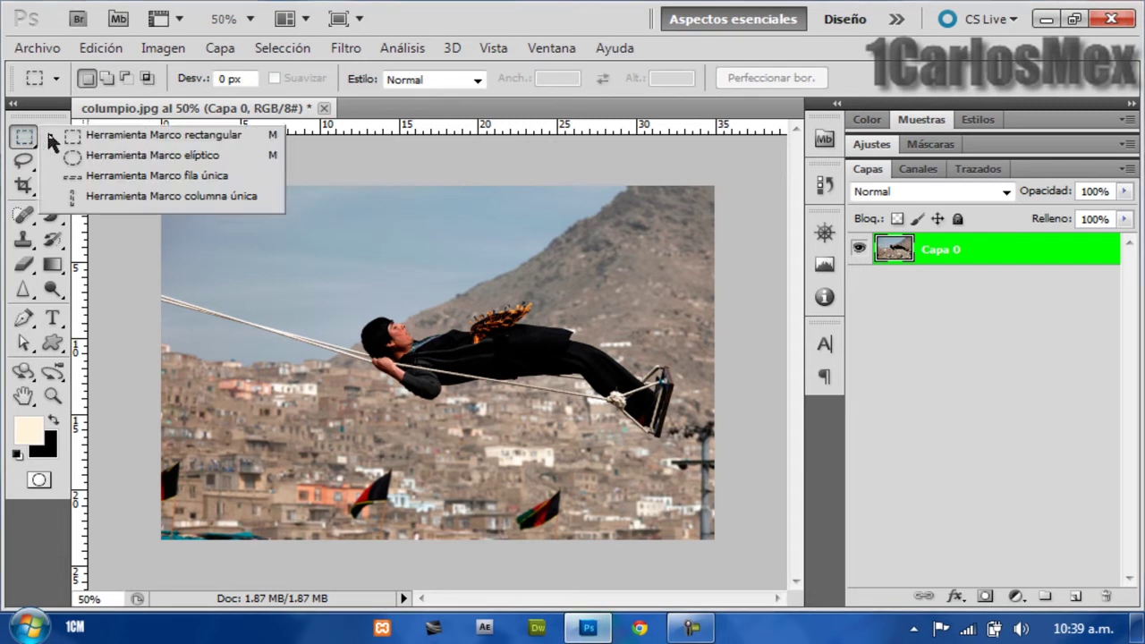
pyautogui.click(148, 139)
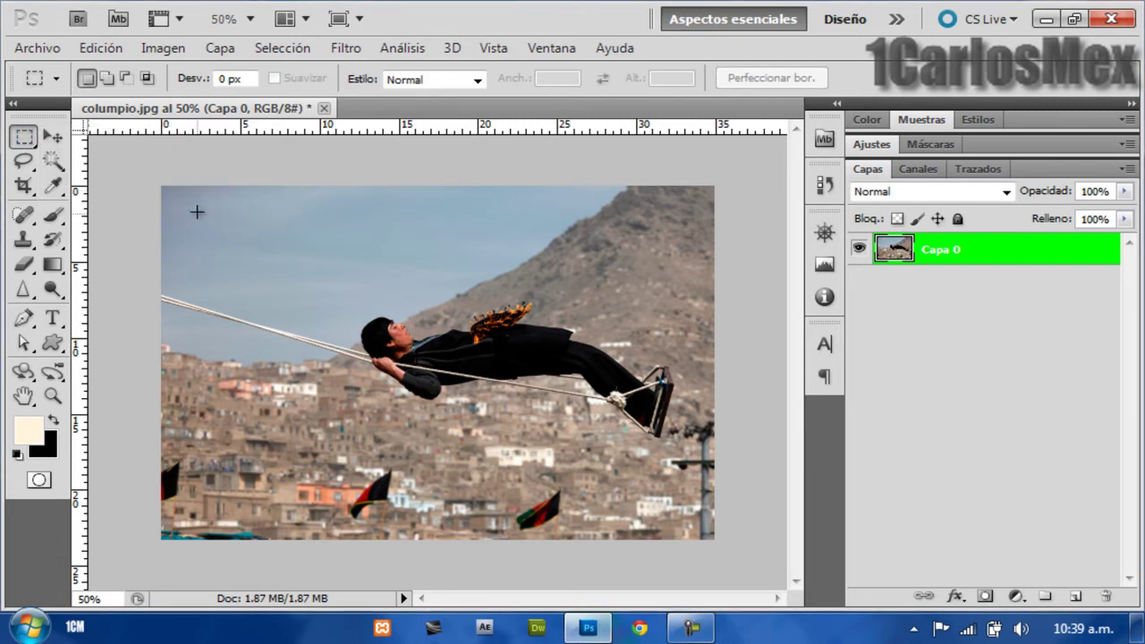
pyautogui.moveTo(425, 451); pyautogui.dragTo(531, 518)
pyautogui.moveTo(532, 518); pyautogui.dragTo(537, 512)
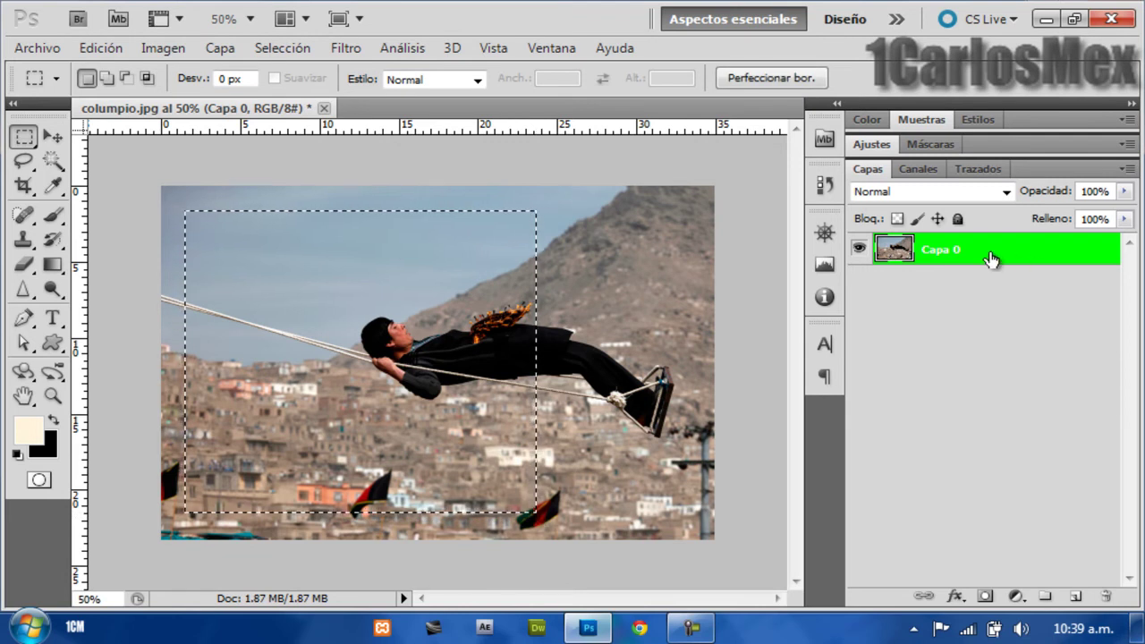
# Step: Fill the selection with 50% Gray on new layer Capa 1, then set its Fill to 0%
pyautogui.hotkey('ctrl', 'j')
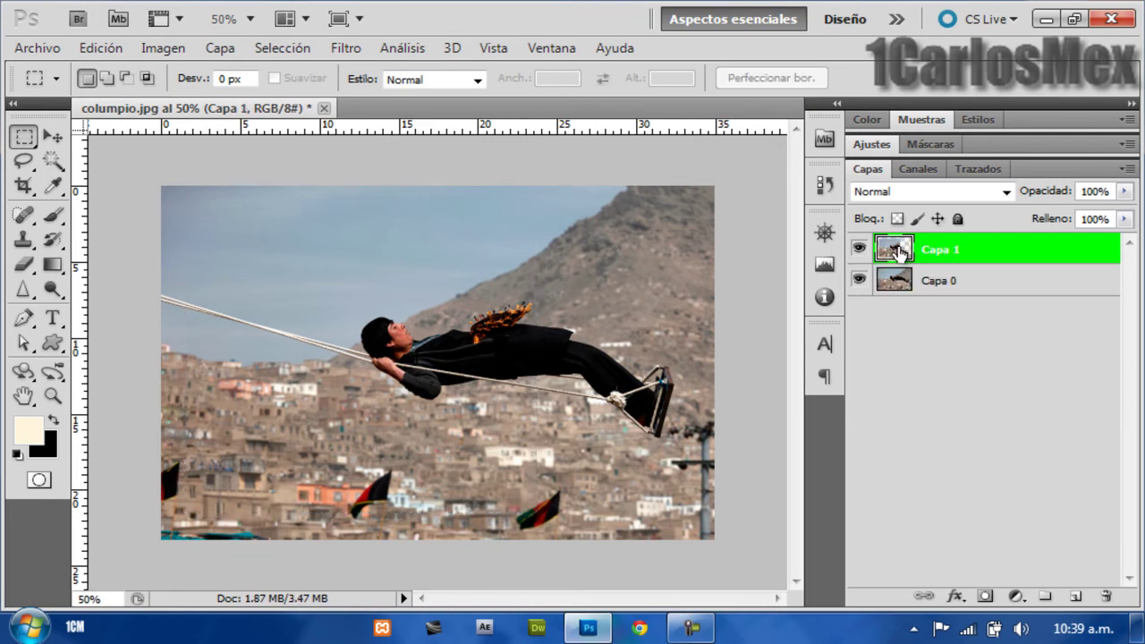
pyautogui.keyDown('ctrl'); pyautogui.click(894, 251); pyautogui.keyUp('ctrl')
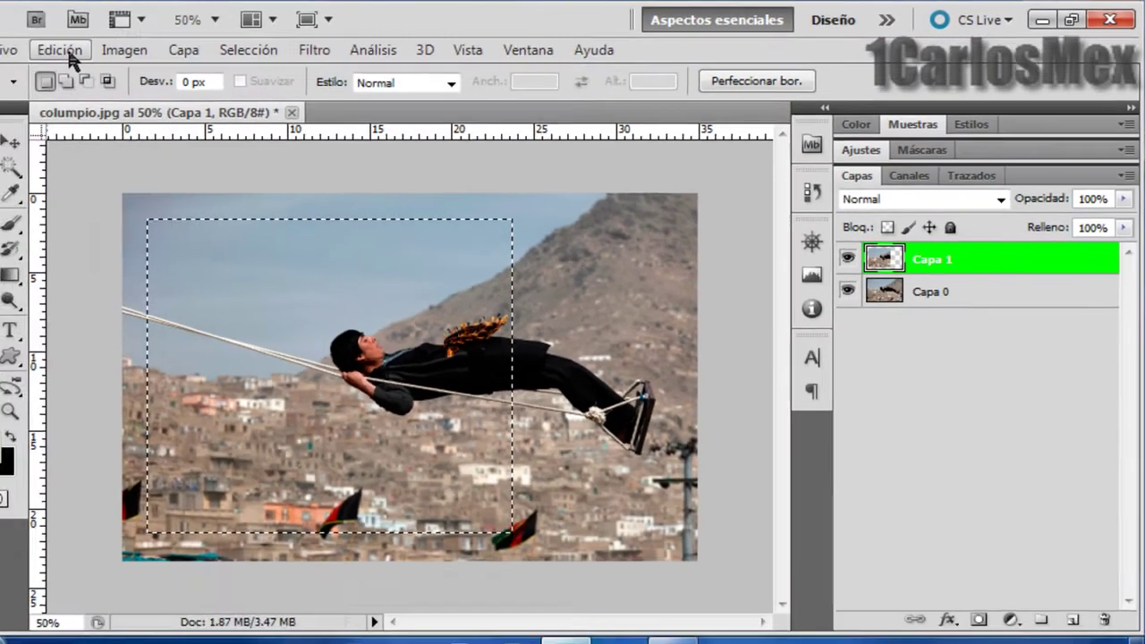
pyautogui.click(62, 51)
pyautogui.click(167, 390)
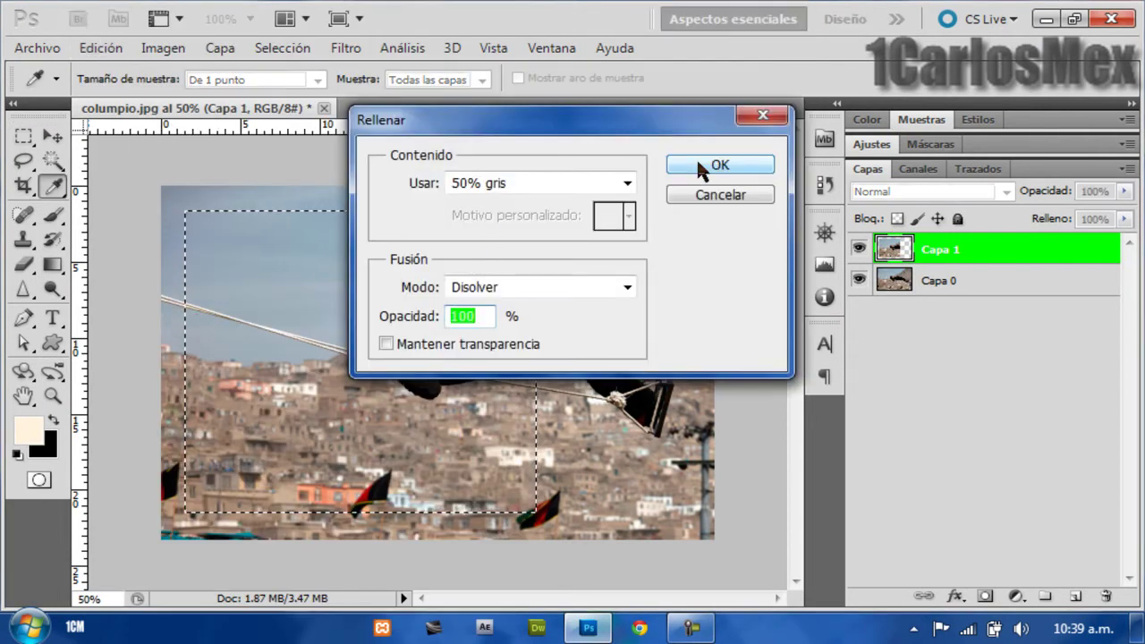
pyautogui.click(698, 163)
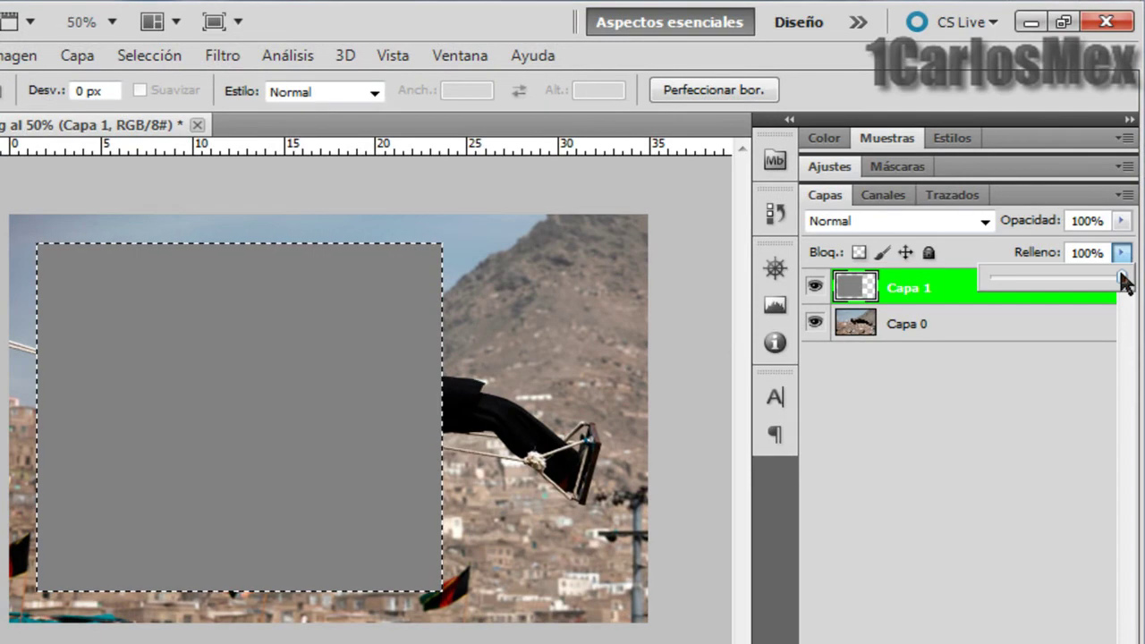
pyautogui.moveTo(1121, 236); pyautogui.dragTo(958, 291)
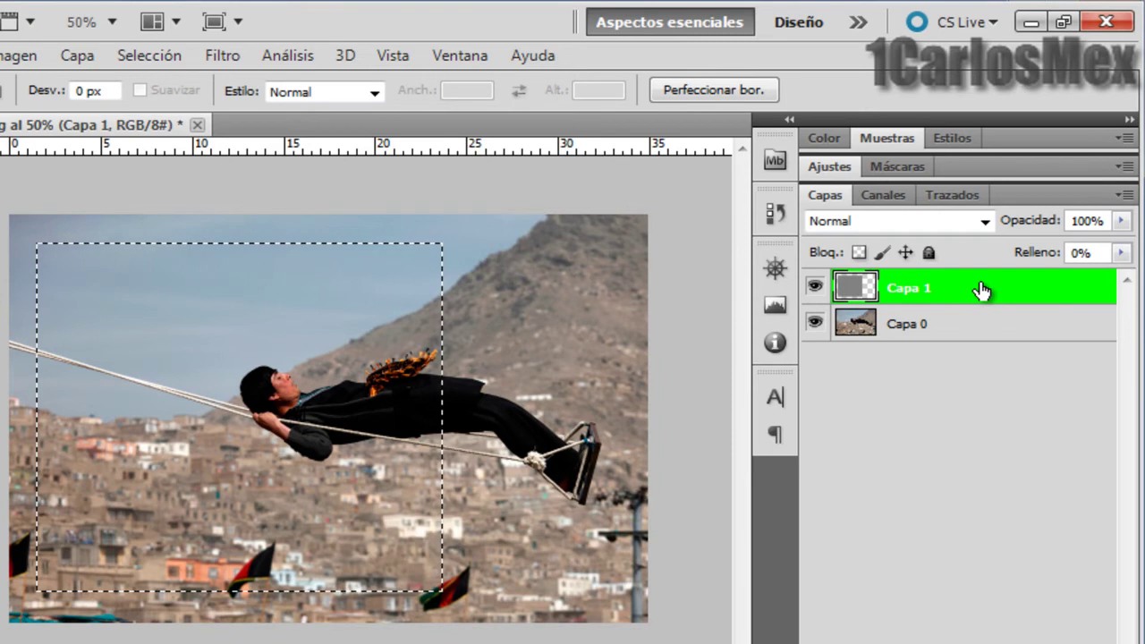
# Step: Give Capa 1 a 13 px white outside Stroke layer style
pyautogui.press('h')
pyautogui.doubleClick(982, 291)
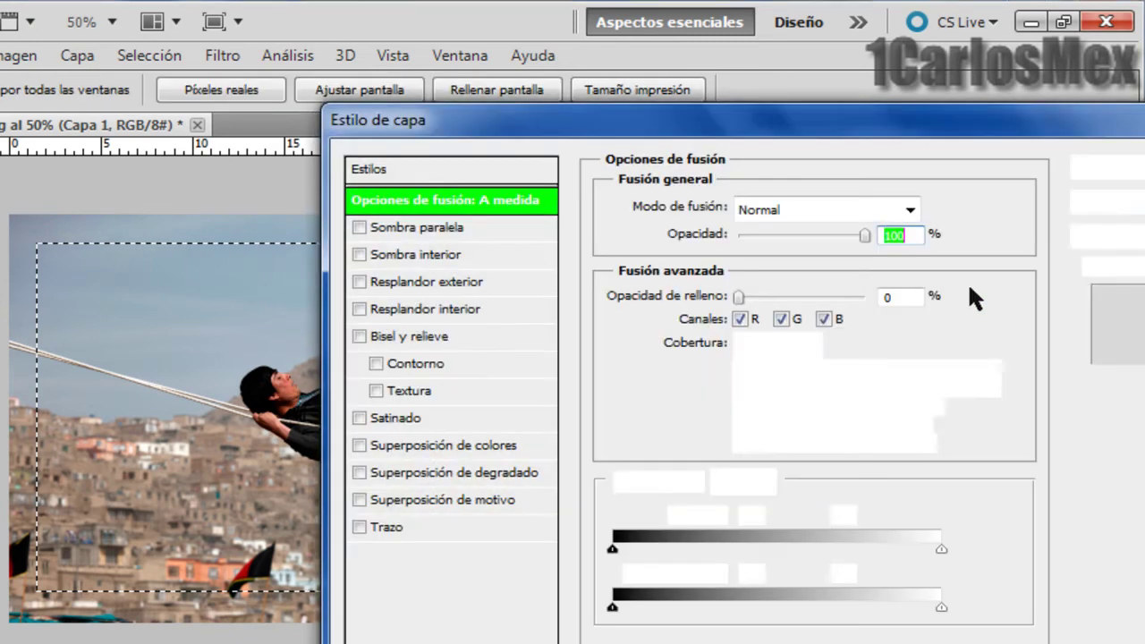
pyautogui.click(384, 527)
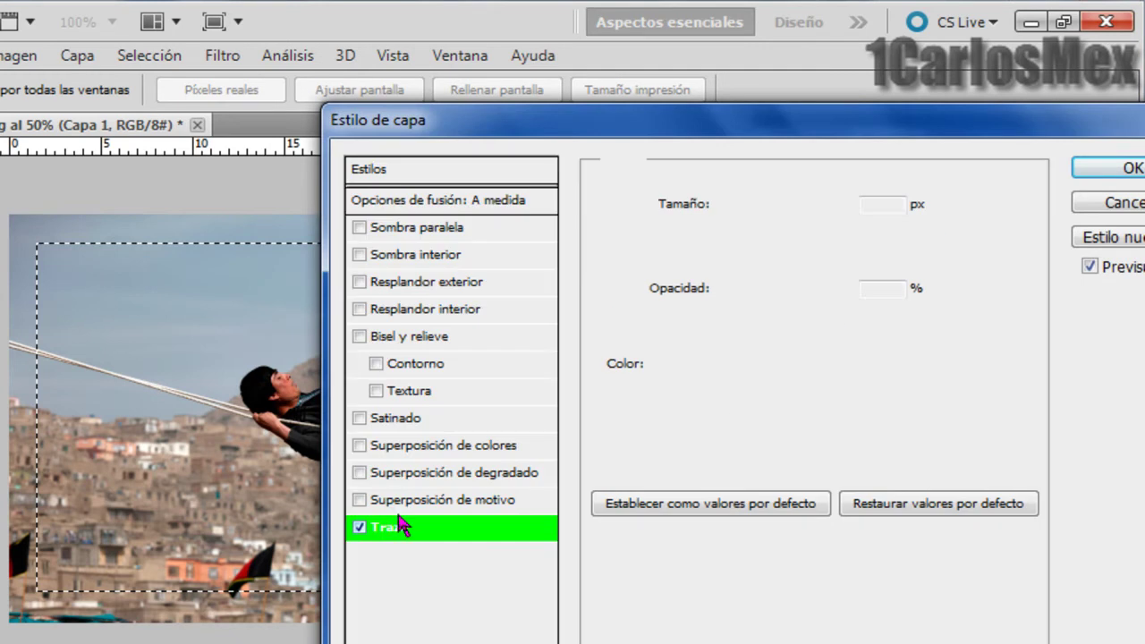
pyautogui.moveTo(723, 206); pyautogui.dragTo(734, 207)
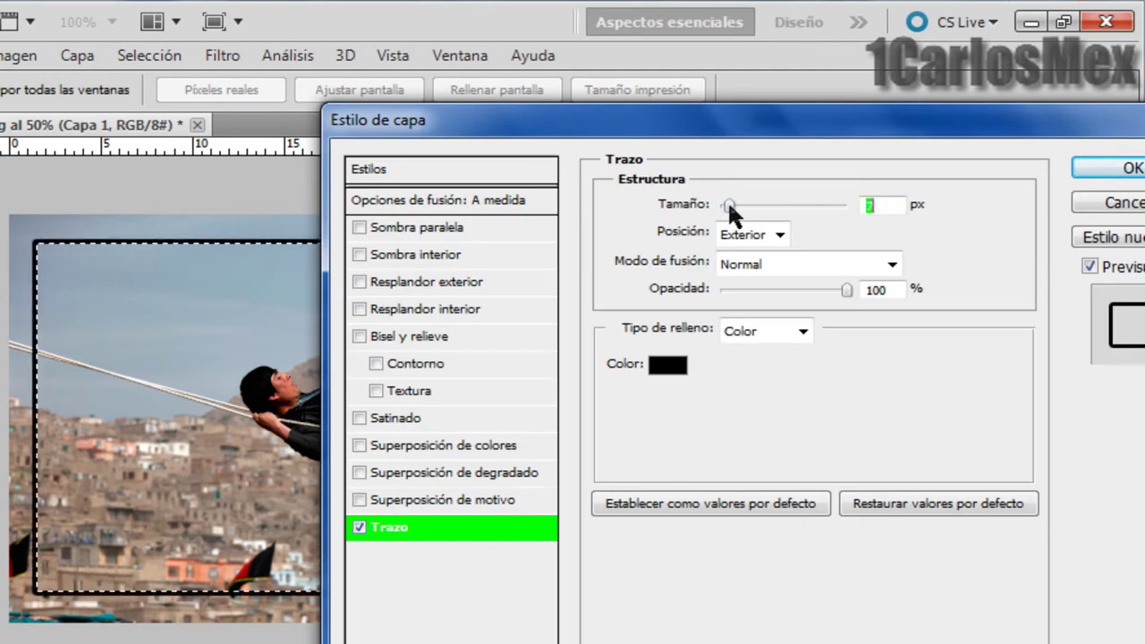
pyautogui.click(682, 368)
pyautogui.click(455, 267)
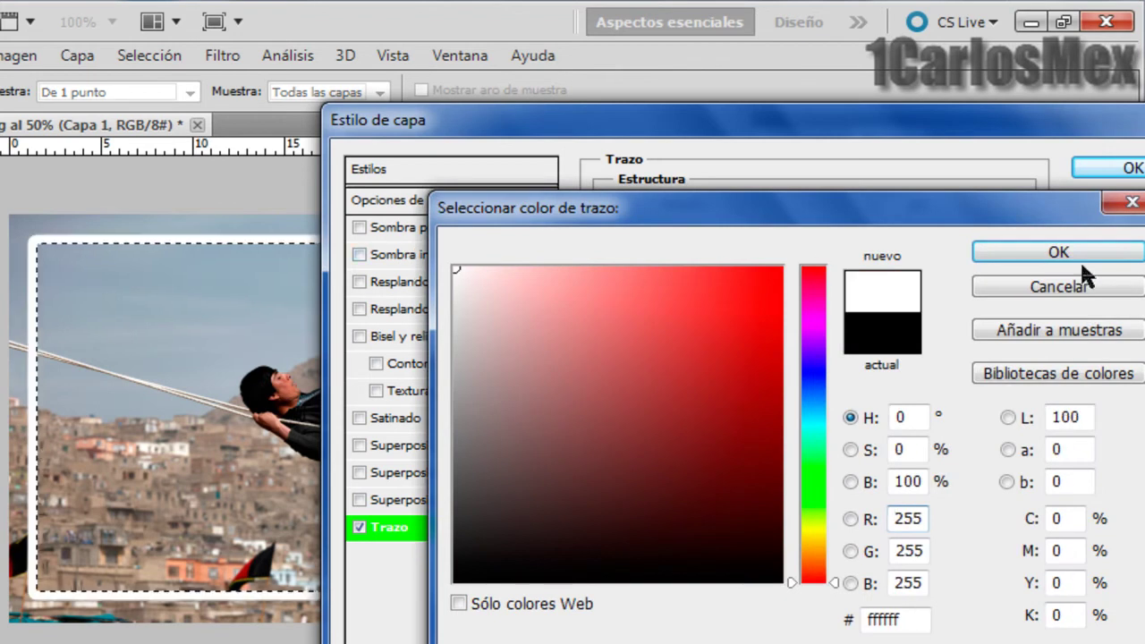
pyautogui.click(1074, 255)
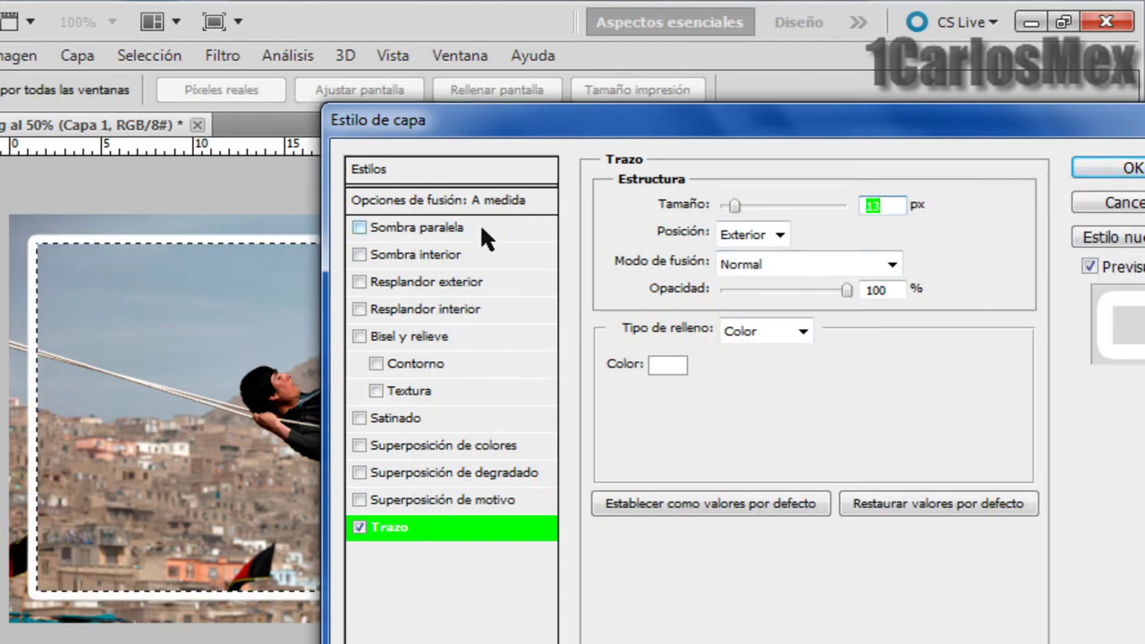
# Step: Add a Drop Shadow with distance 15 and size 13, and apply the layer styles
pyautogui.click(480, 228)
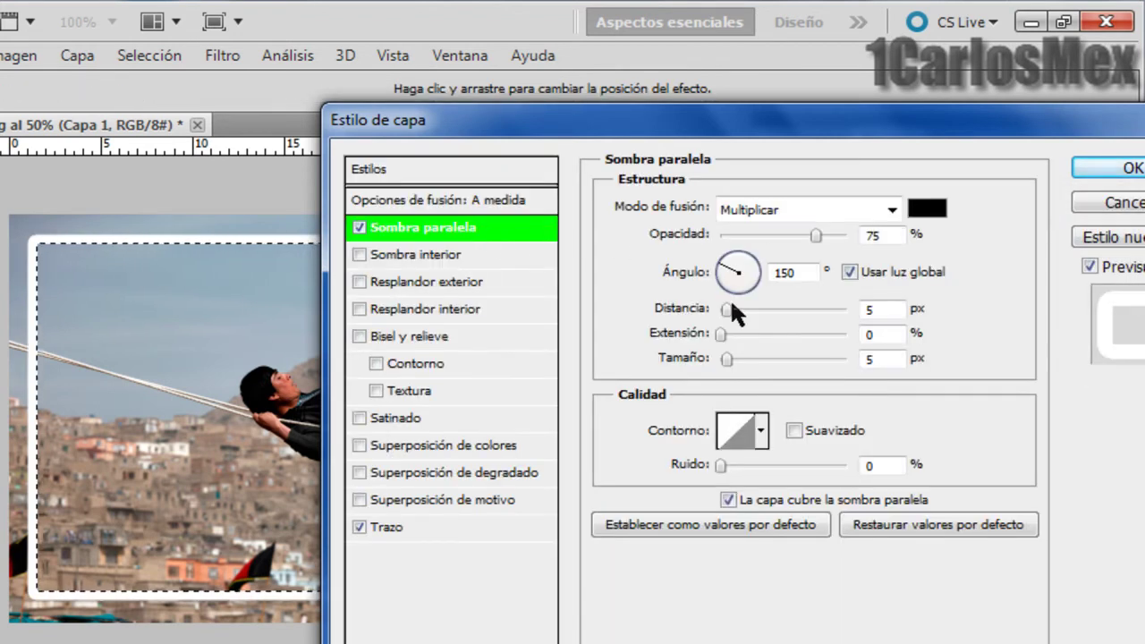
pyautogui.click(738, 309)
pyautogui.moveTo(736, 333); pyautogui.dragTo(734, 355)
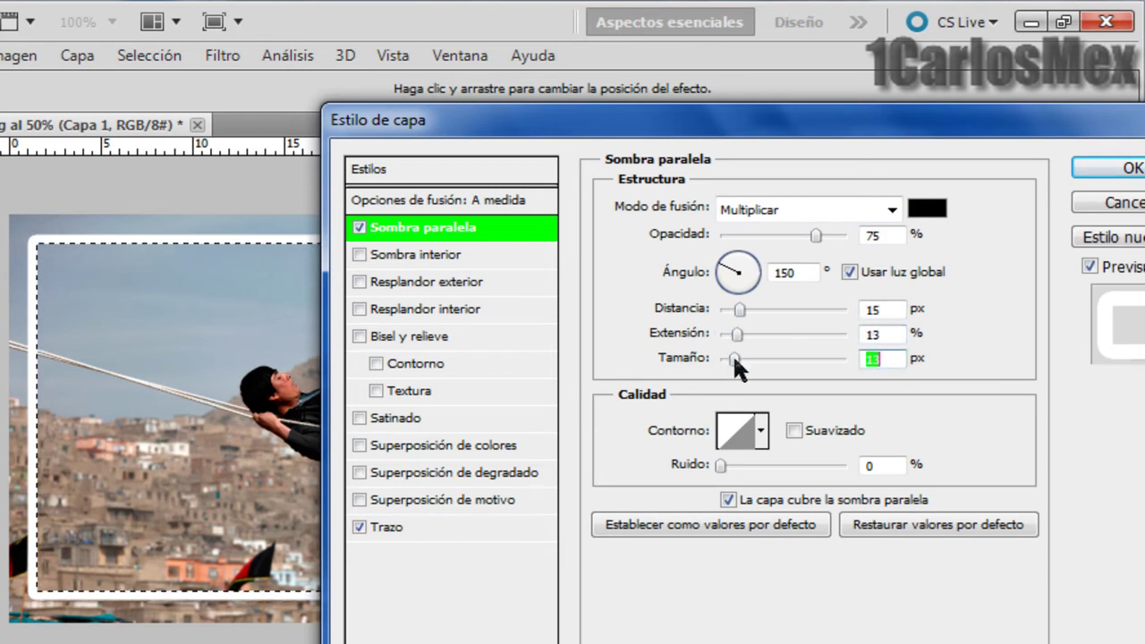
pyautogui.click(1116, 167)
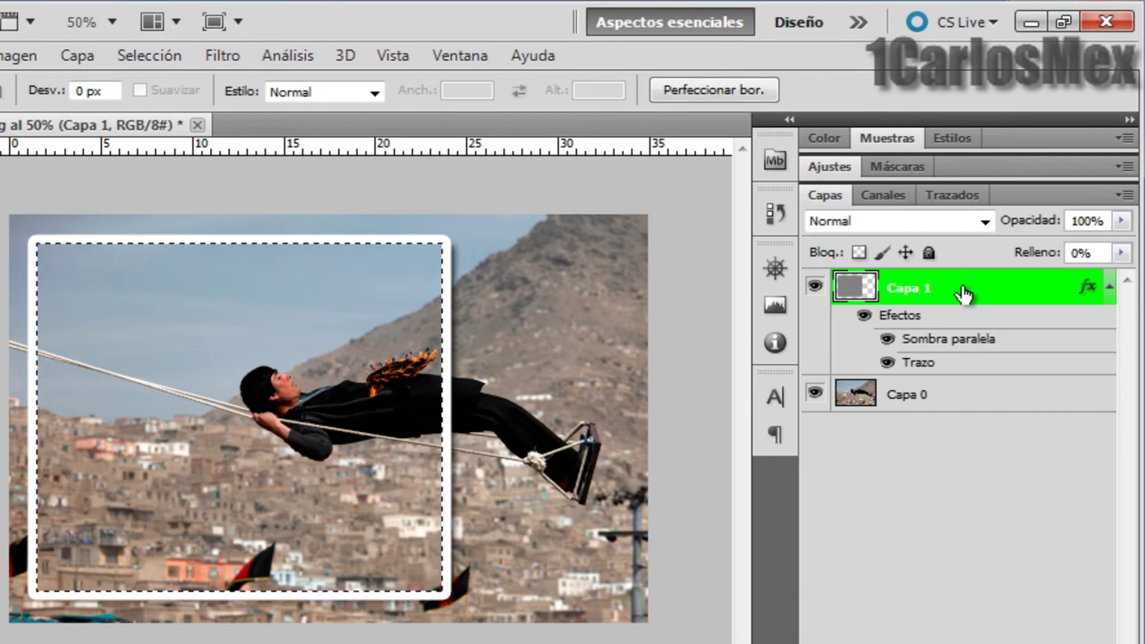
# Step: Deselect, then perspective-transform the frame so its right side is shorter (8.66° skew)
pyautogui.hotkey('ctrl', 'd')
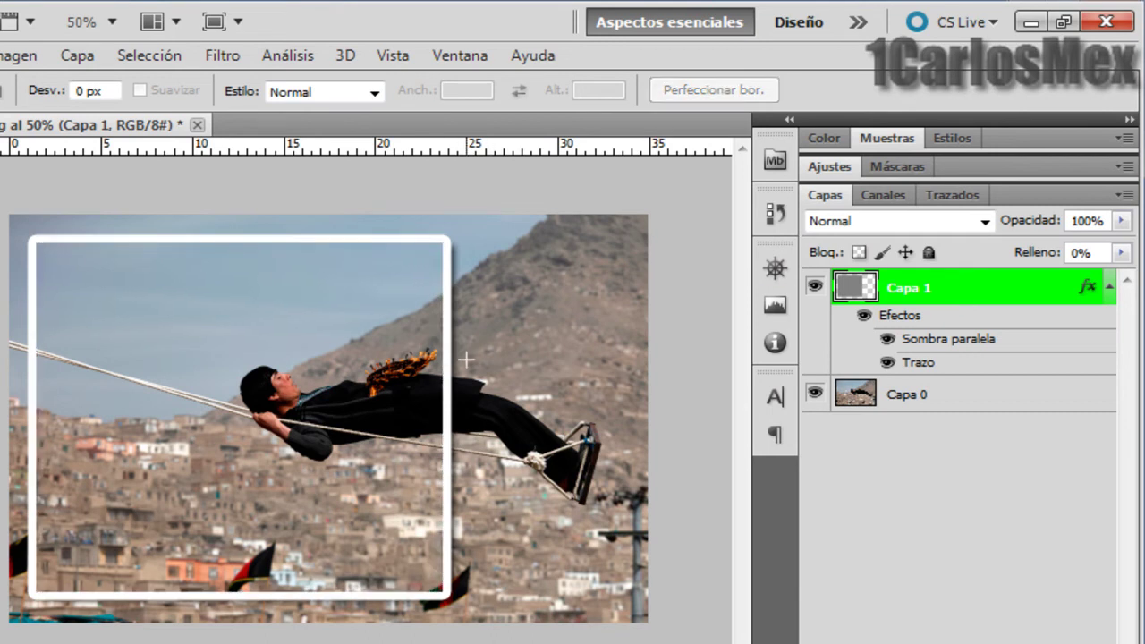
pyautogui.hotkey('ctrl', 't')
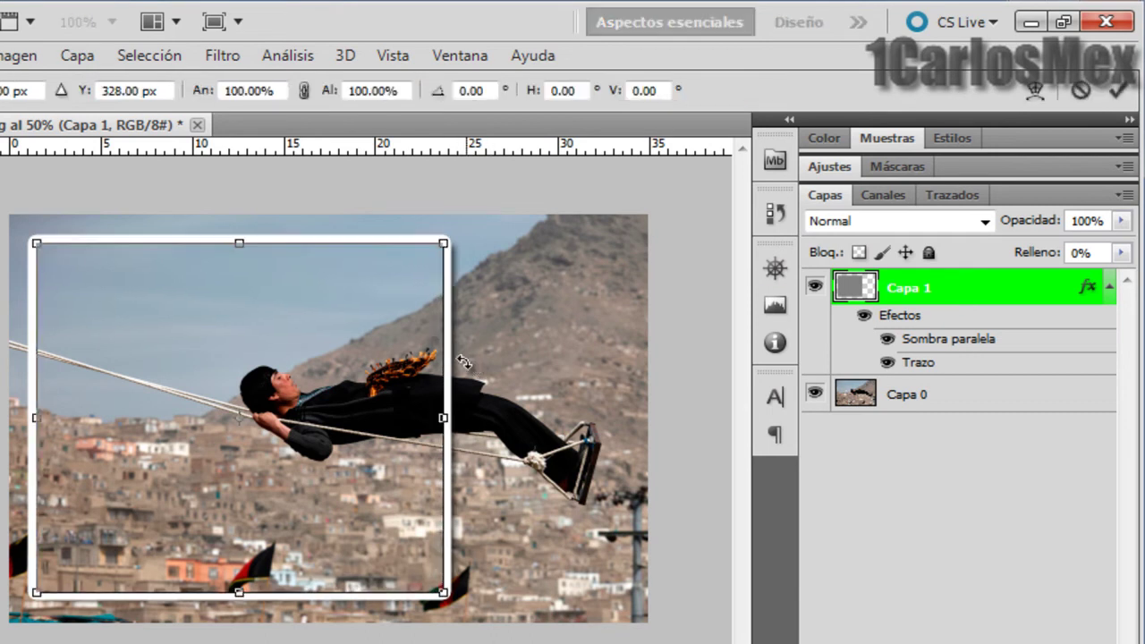
pyautogui.rightClick(354, 349)
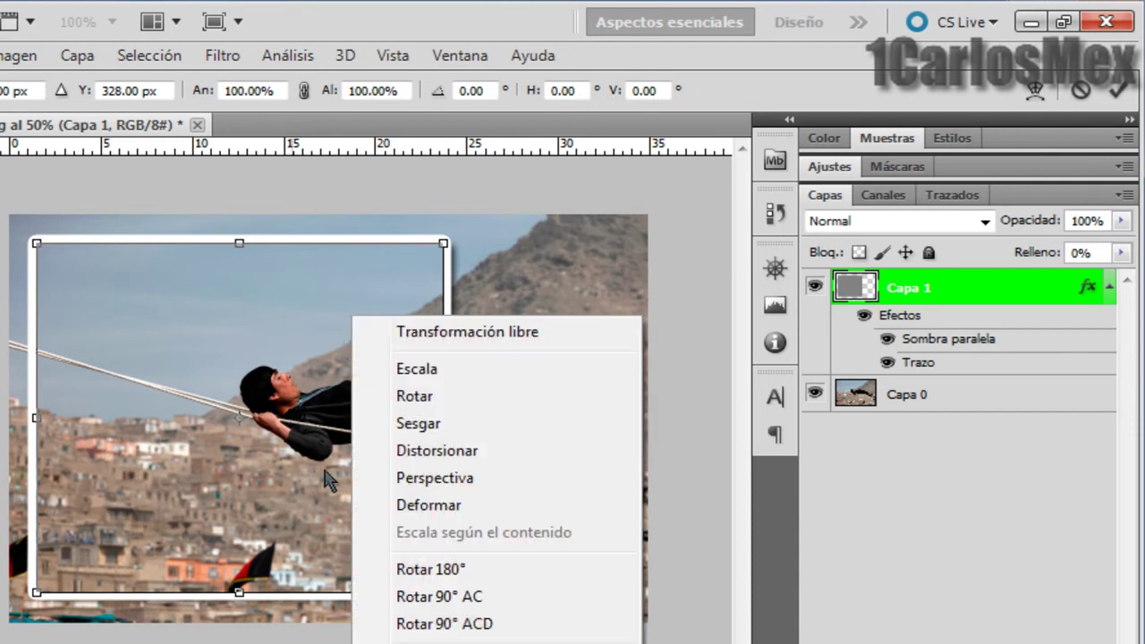
pyautogui.click(379, 475)
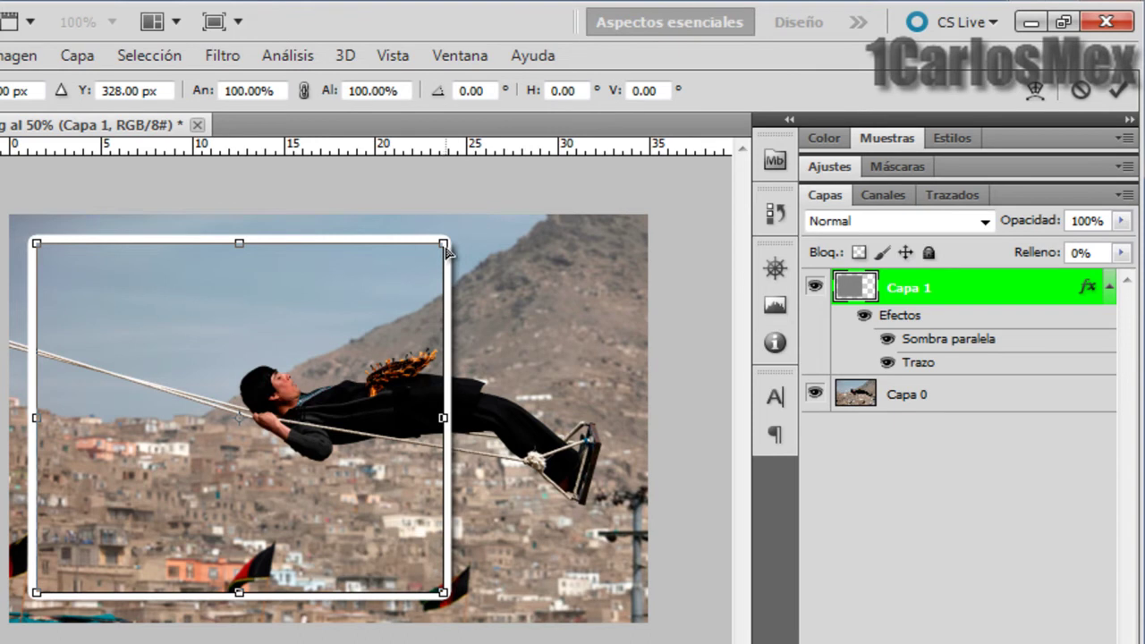
pyautogui.moveTo(446, 247); pyautogui.dragTo(449, 308)
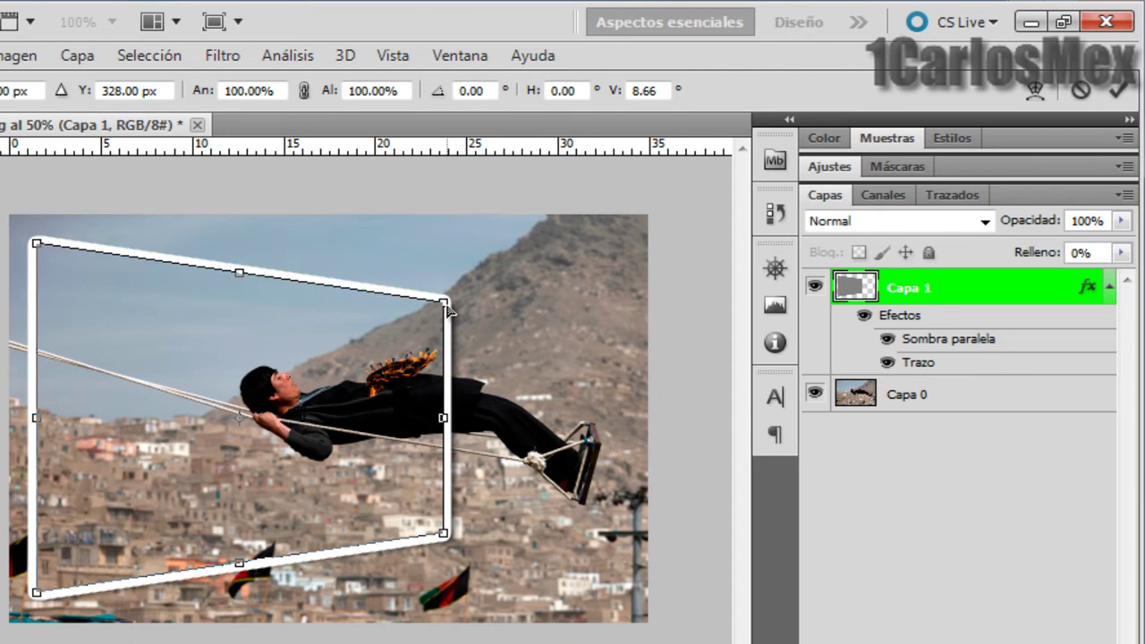
pyautogui.press('Return')
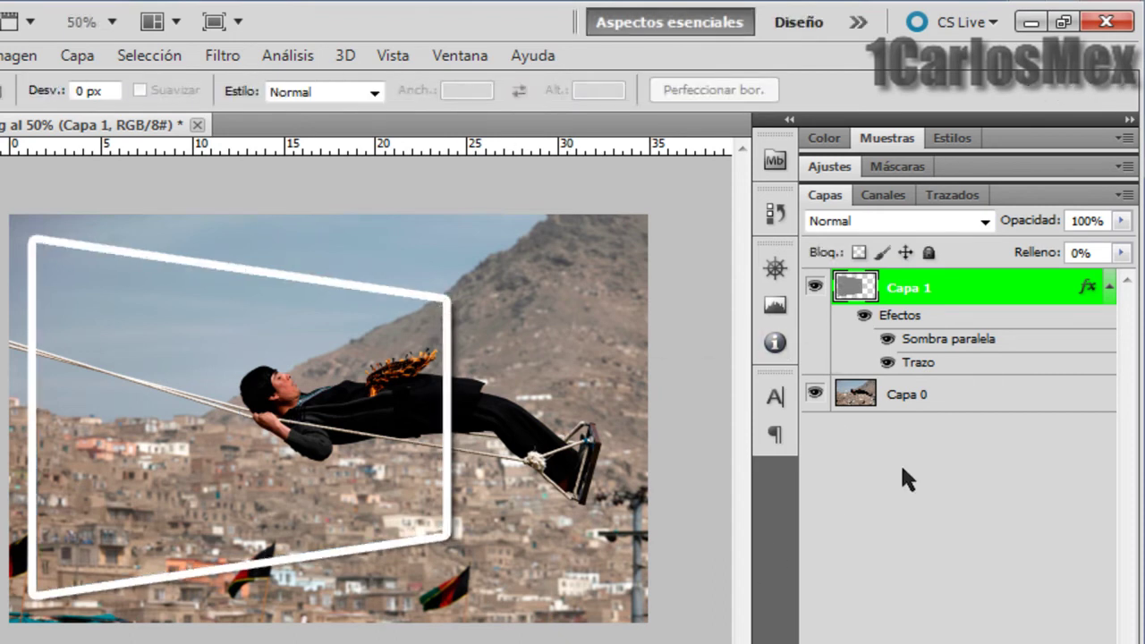
# Step: On Capa 0, close the pen path around the legs and swing seat and load it as a selection
pyautogui.click(983, 397)
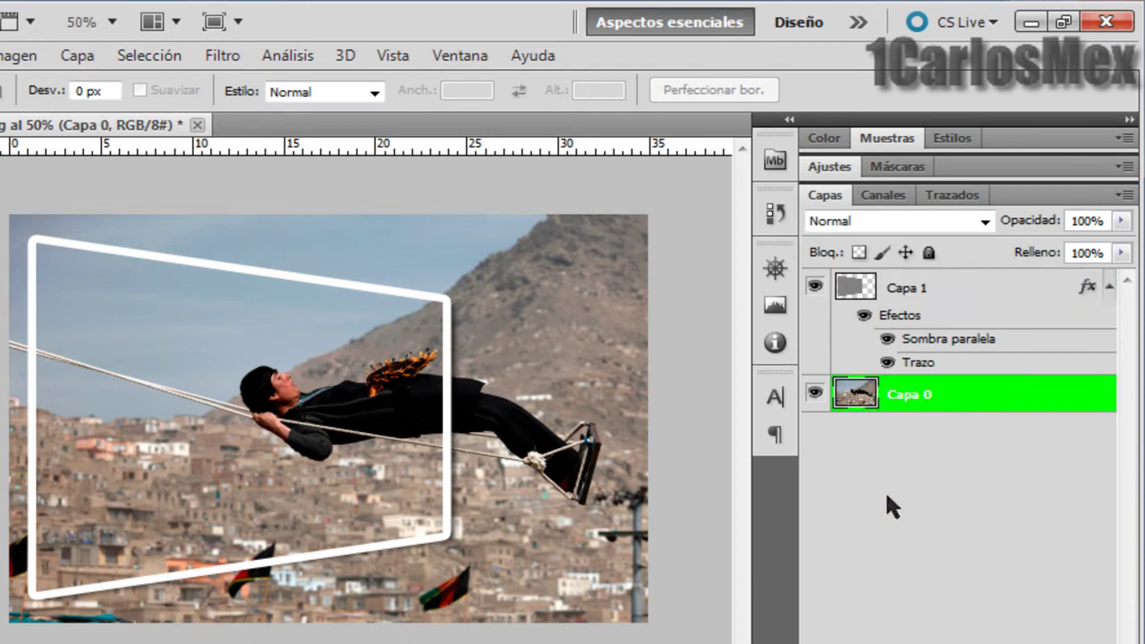
pyautogui.press('p')
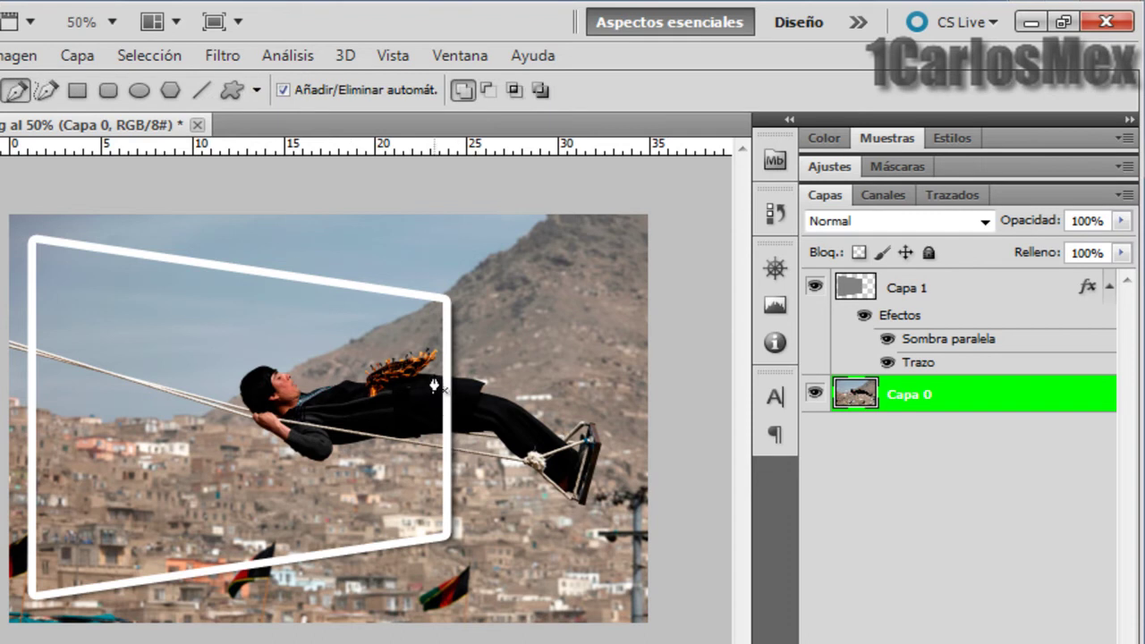
pyautogui.hotkey('ctrl', '+')
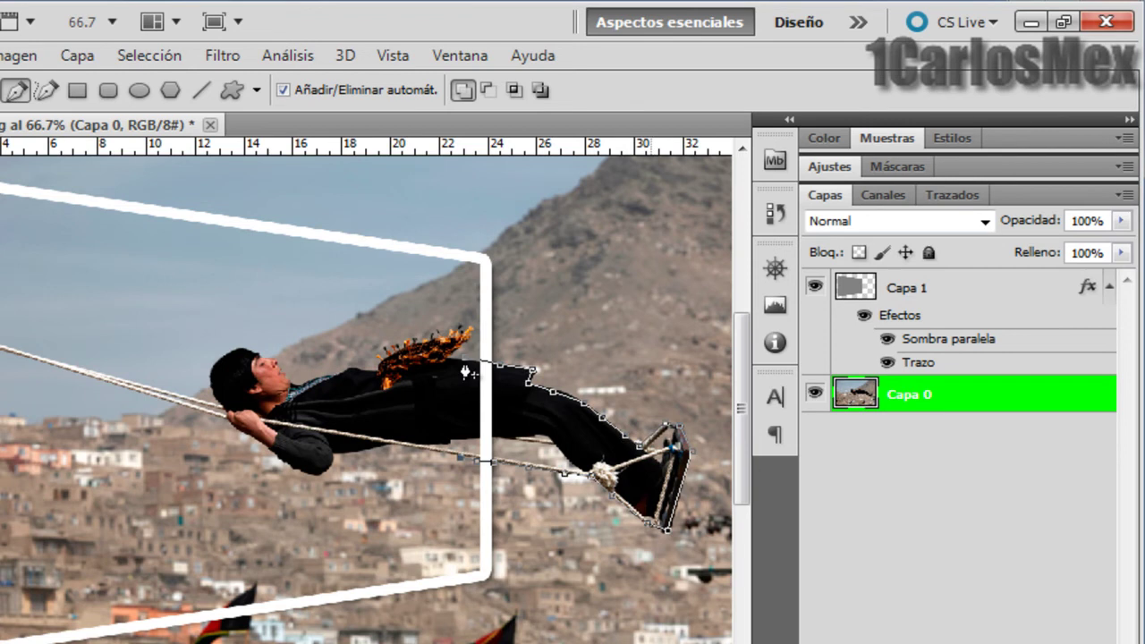
pyautogui.click(475, 369)
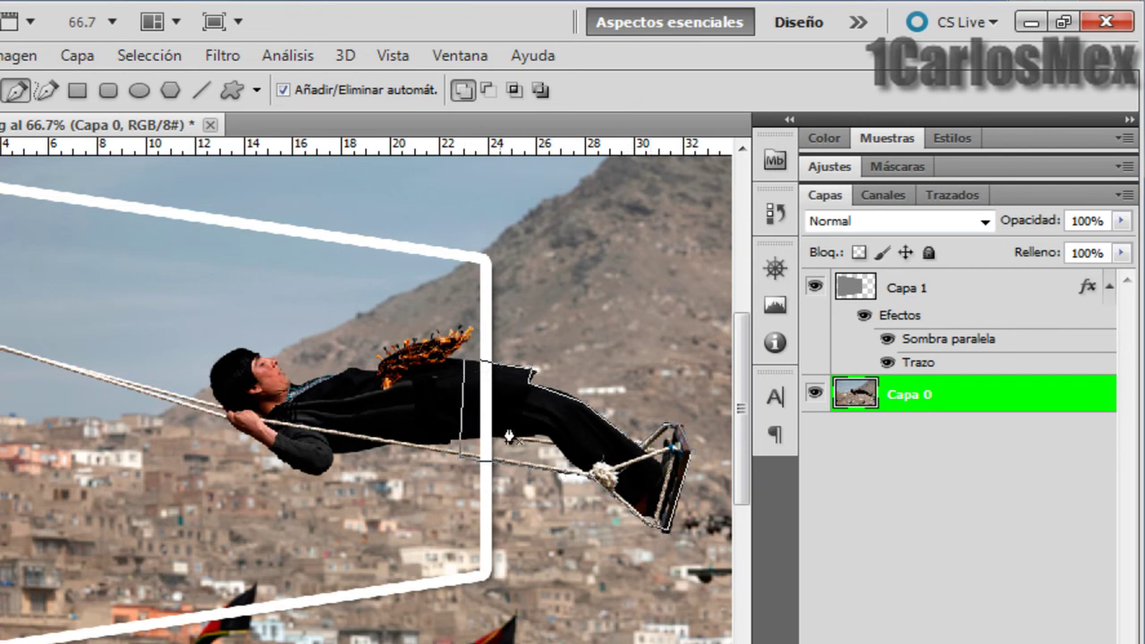
pyautogui.click(949, 196)
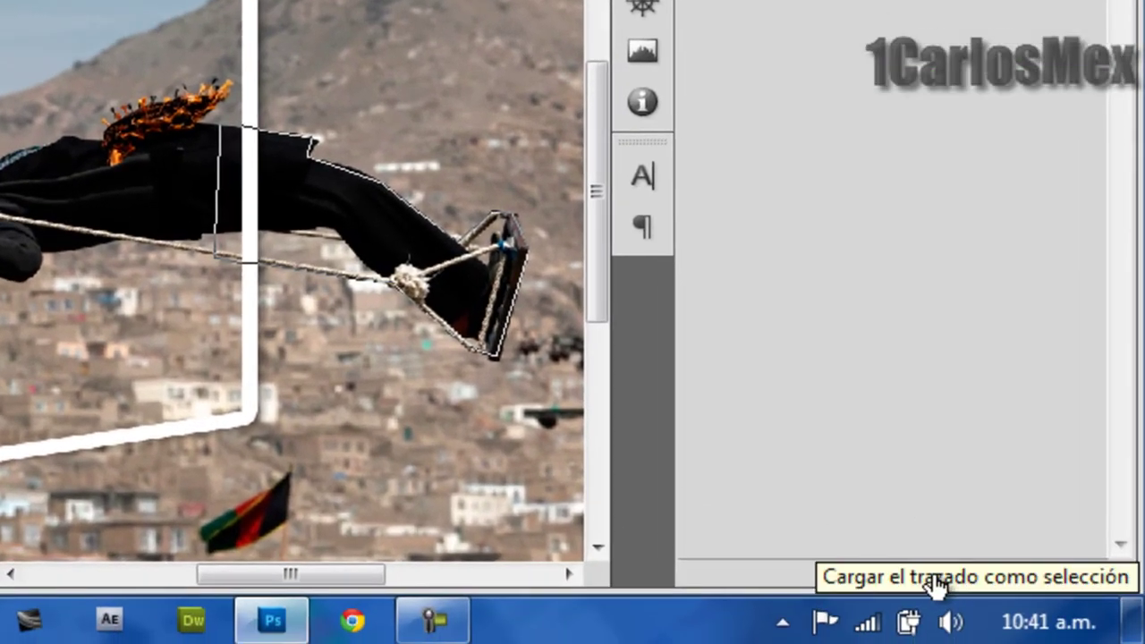
pyautogui.click(931, 574)
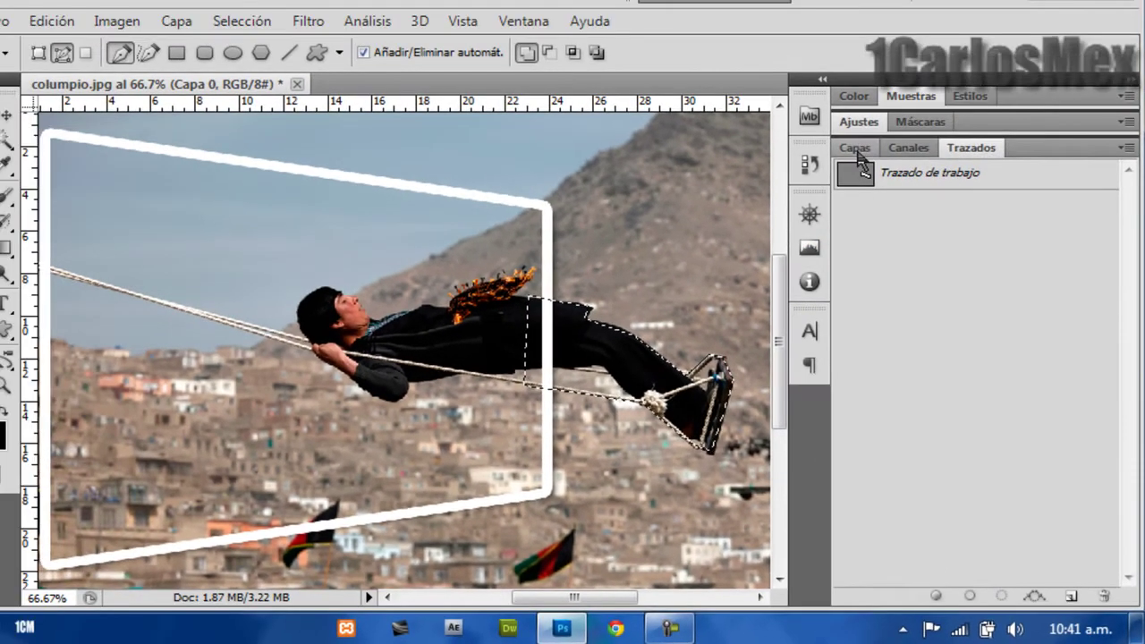
pyautogui.click(855, 147)
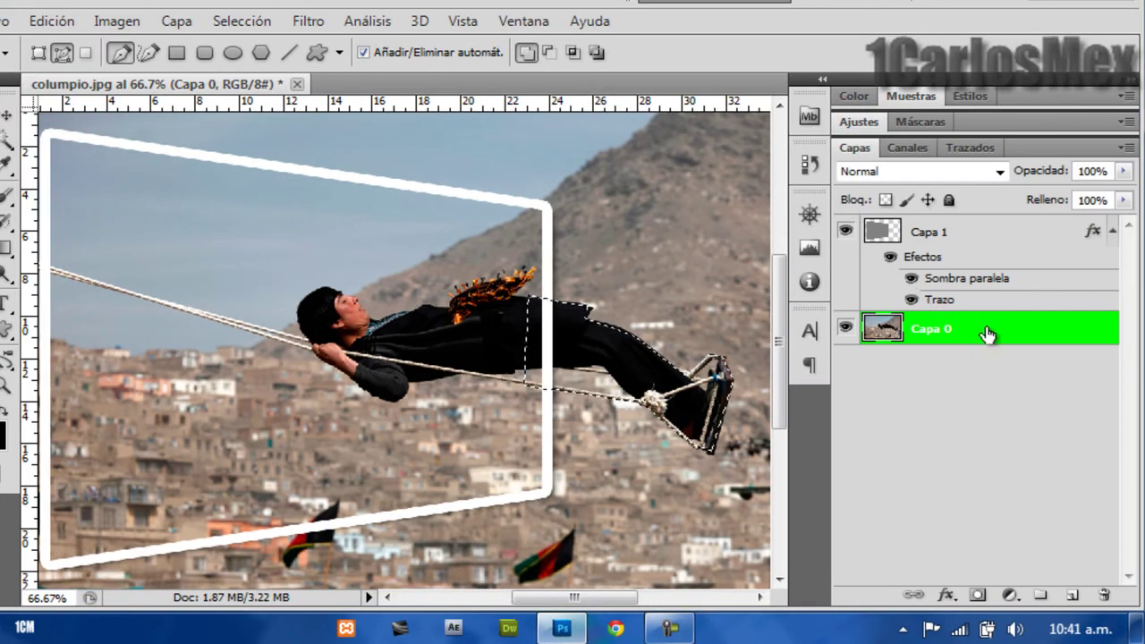
# Step: Paste the selected legs and swing seat onto new layer Capa 2 and verify by toggling Capa 0
pyautogui.hotkey('ctrl', 'shift', 'alt', 'n')
pyautogui.hotkey('ctrl', 'v')
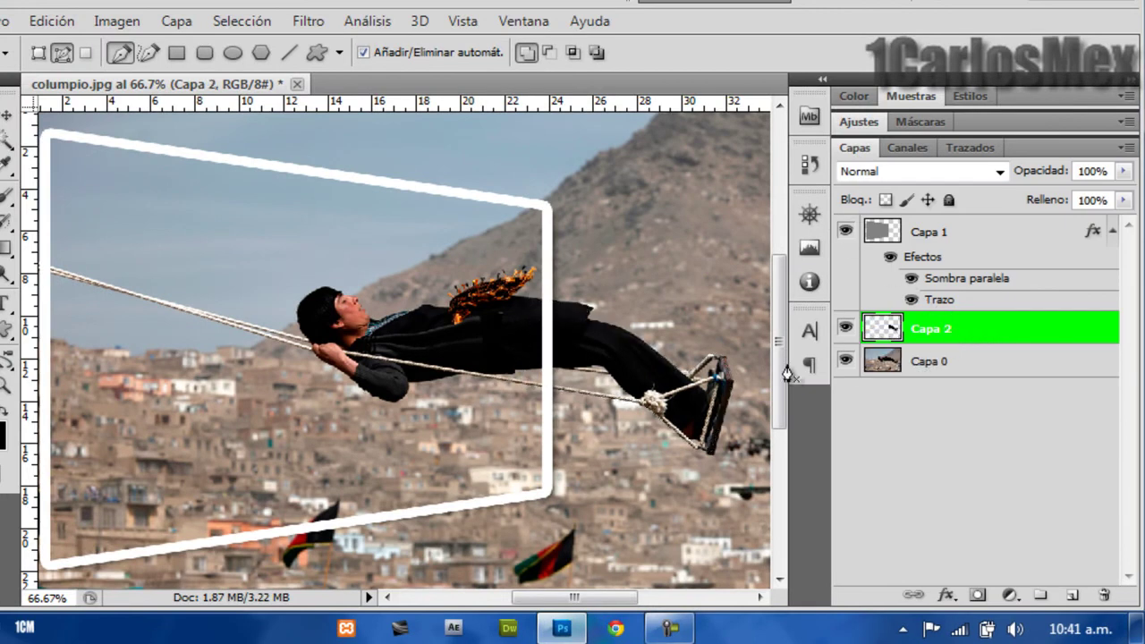
pyautogui.click(848, 362)
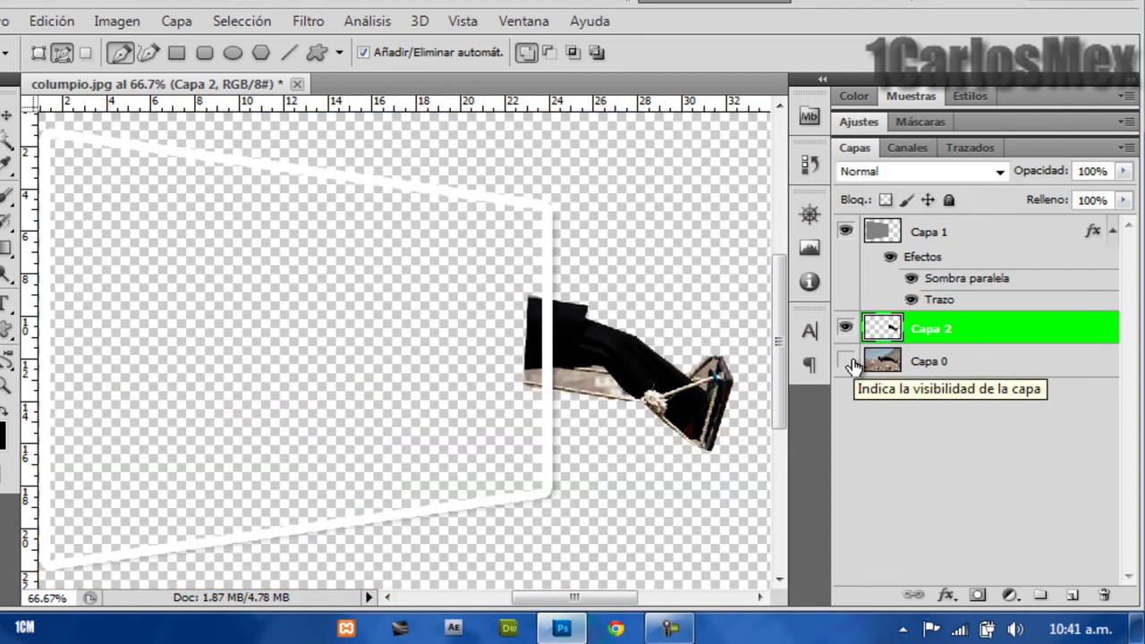
pyautogui.click(848, 362)
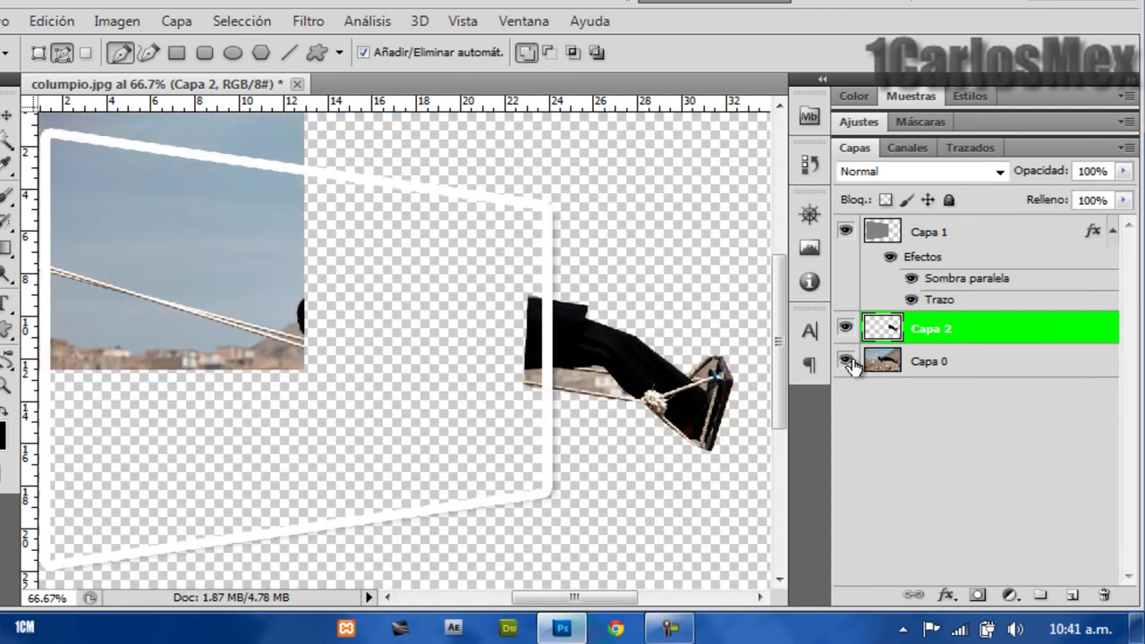
pyautogui.click(961, 365)
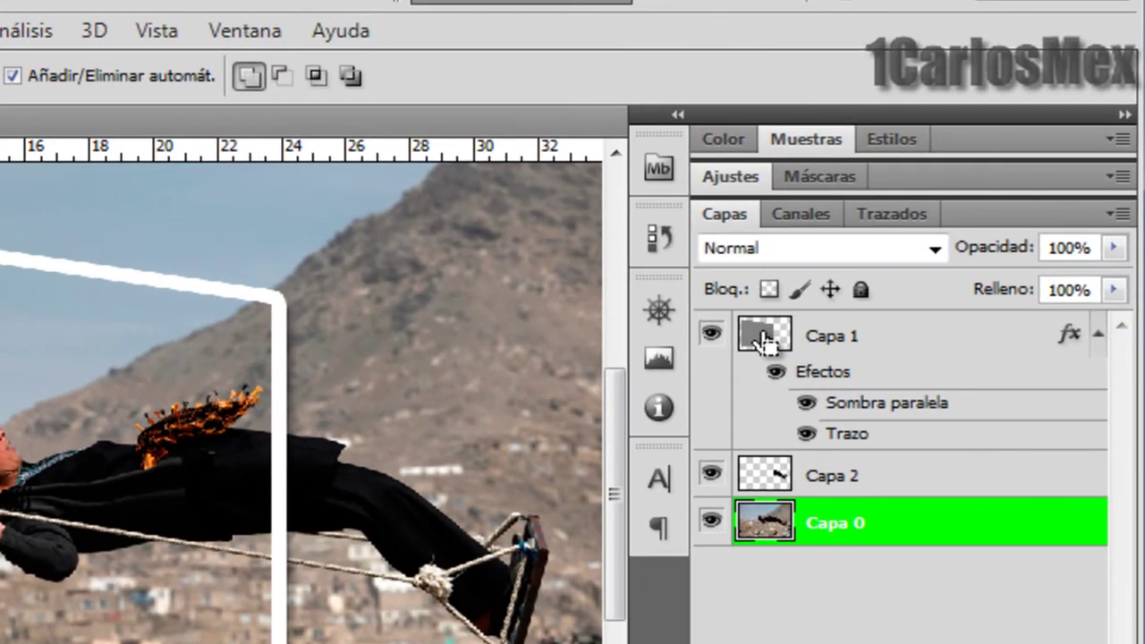
# Step: Load Capa 1's frame shape as a selection and copy that part of Capa 0 to Capa 3
pyautogui.keyDown('ctrl'); pyautogui.click(765, 338); pyautogui.keyUp('ctrl')
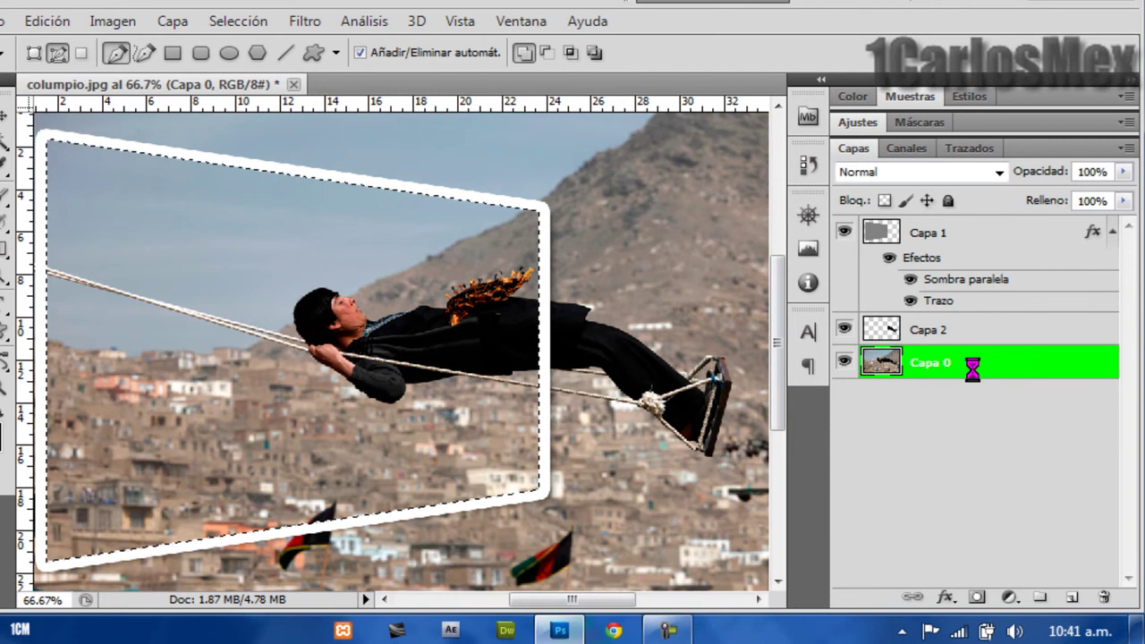
pyautogui.hotkey('ctrl', 'j')
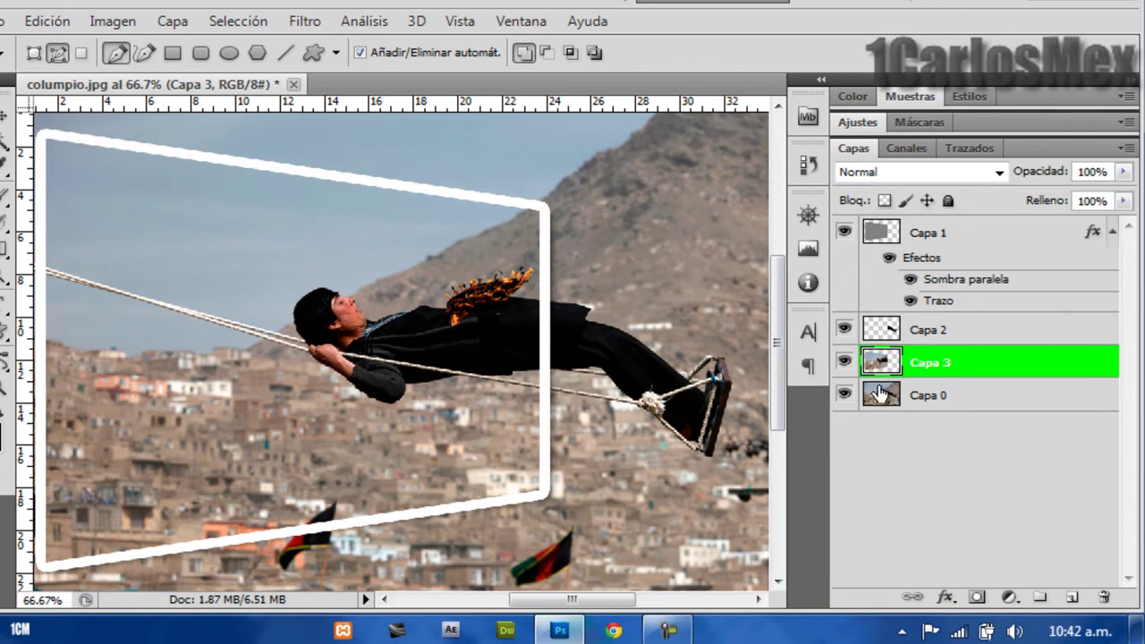
pyautogui.click(952, 404)
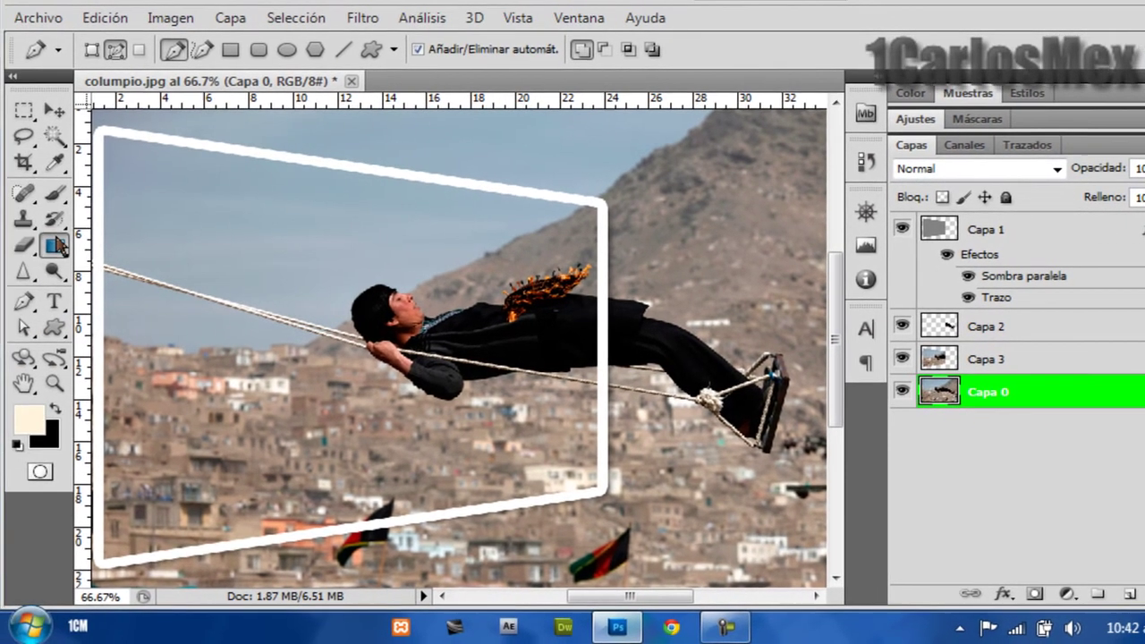
# Step: Create a custom Gradient tool blend from pale yellow feffd0 on the left stop to white
pyautogui.click(55, 245)
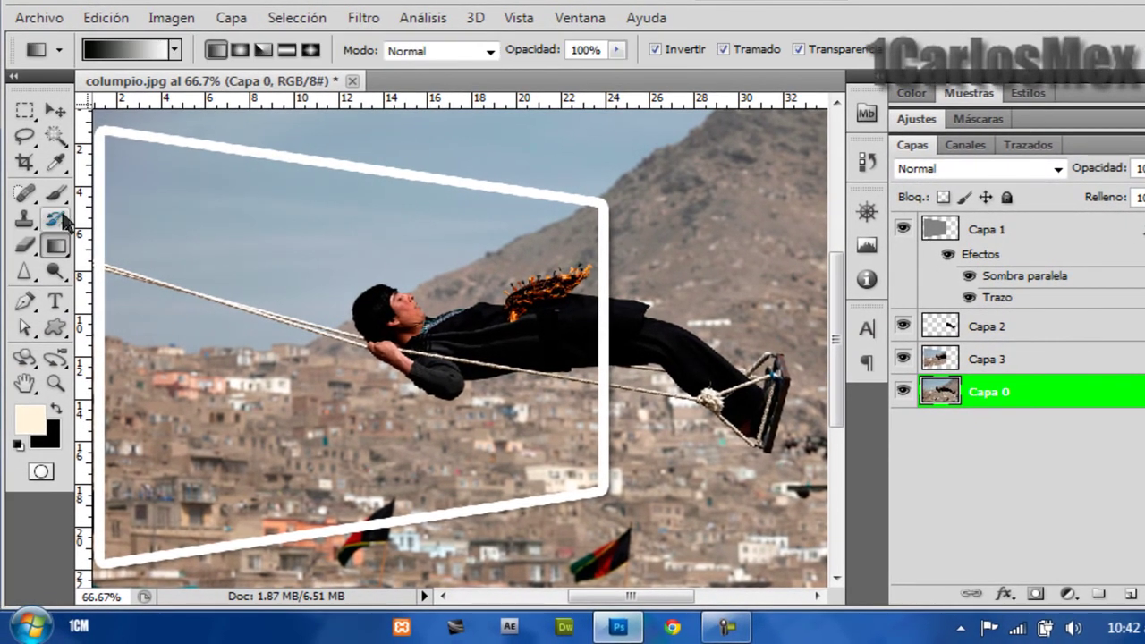
pyautogui.click(136, 53)
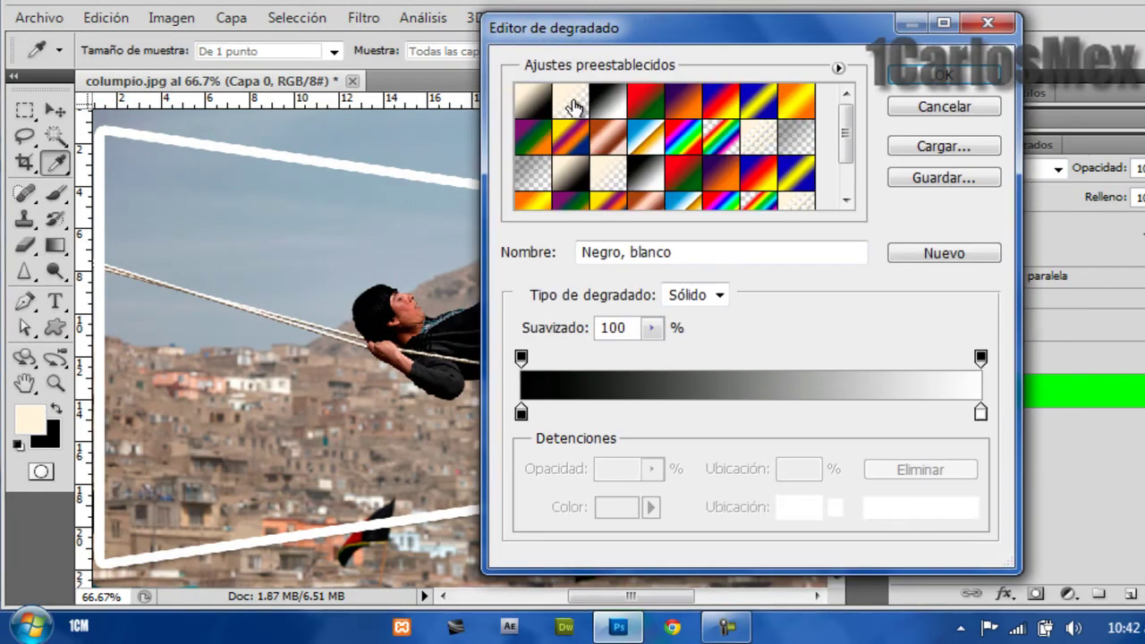
pyautogui.click(522, 414)
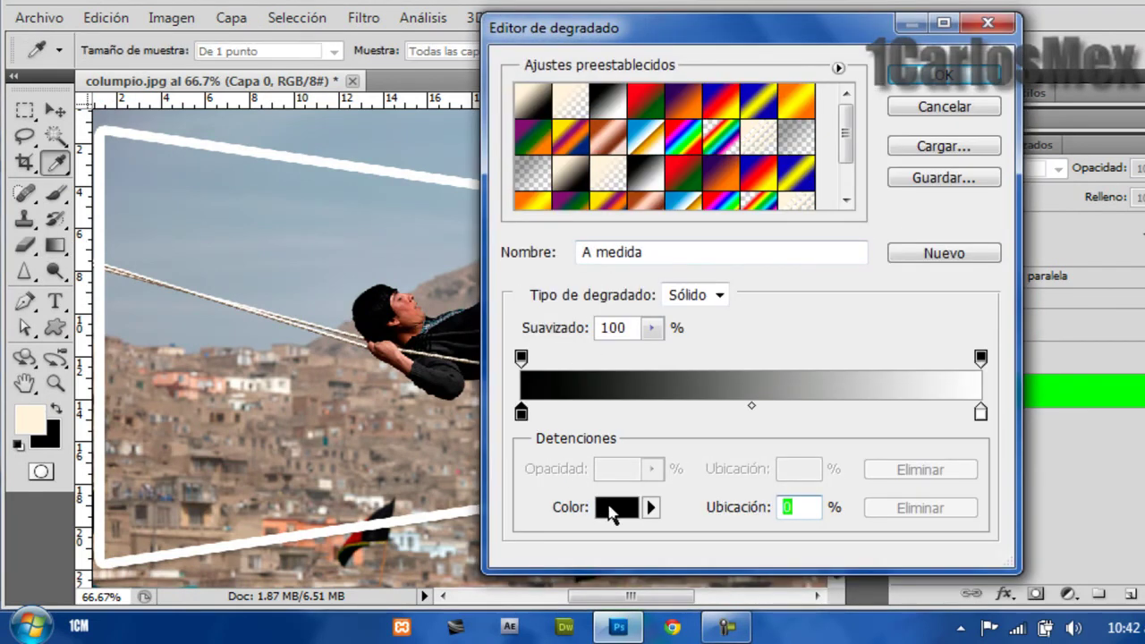
pyautogui.doubleClick(616, 507)
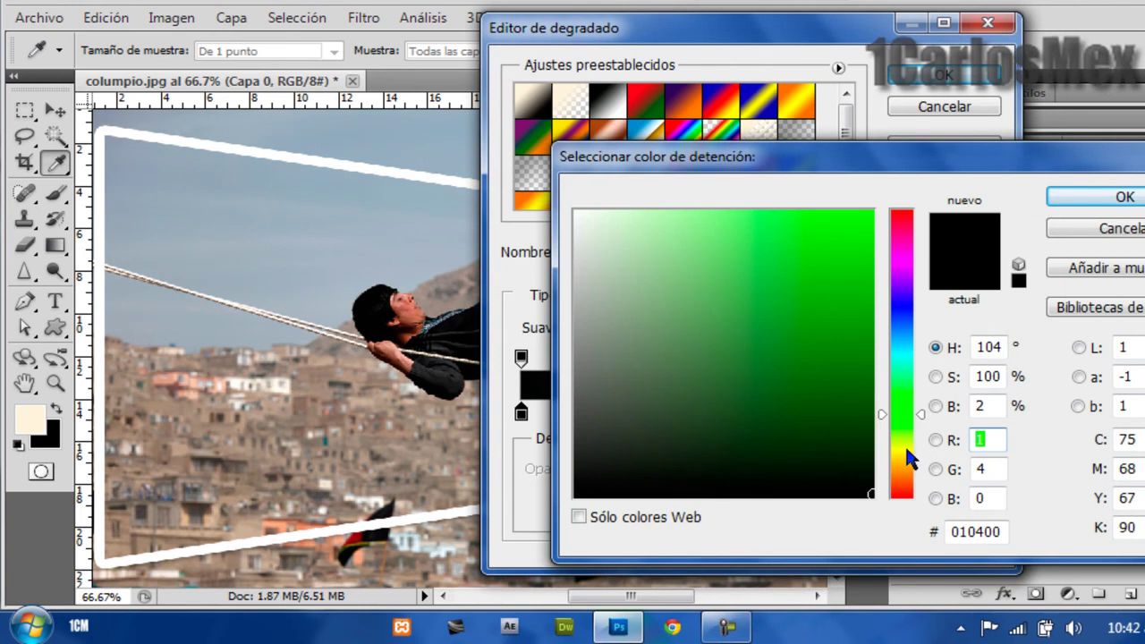
pyautogui.click(906, 447)
pyautogui.moveTo(609, 224)
pyautogui.mouseDown()
pyautogui.moveTo(634, 195)
pyautogui.moveTo(653, 201)
pyautogui.mouseUp()
pyautogui.click(1116, 195)
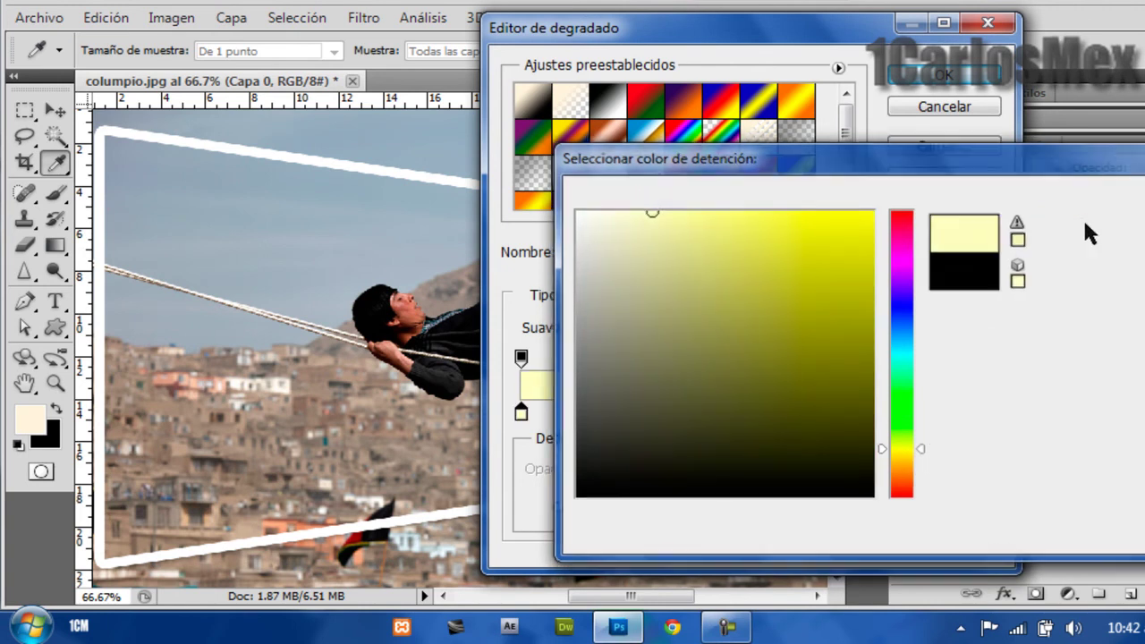
pyautogui.click(982, 413)
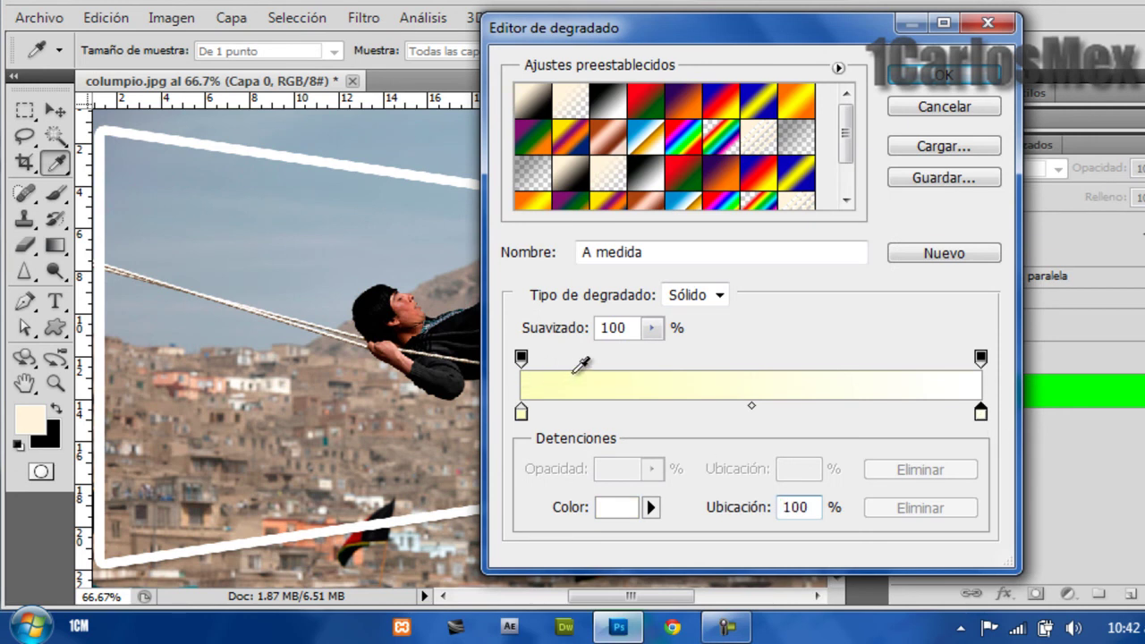
pyautogui.click(938, 80)
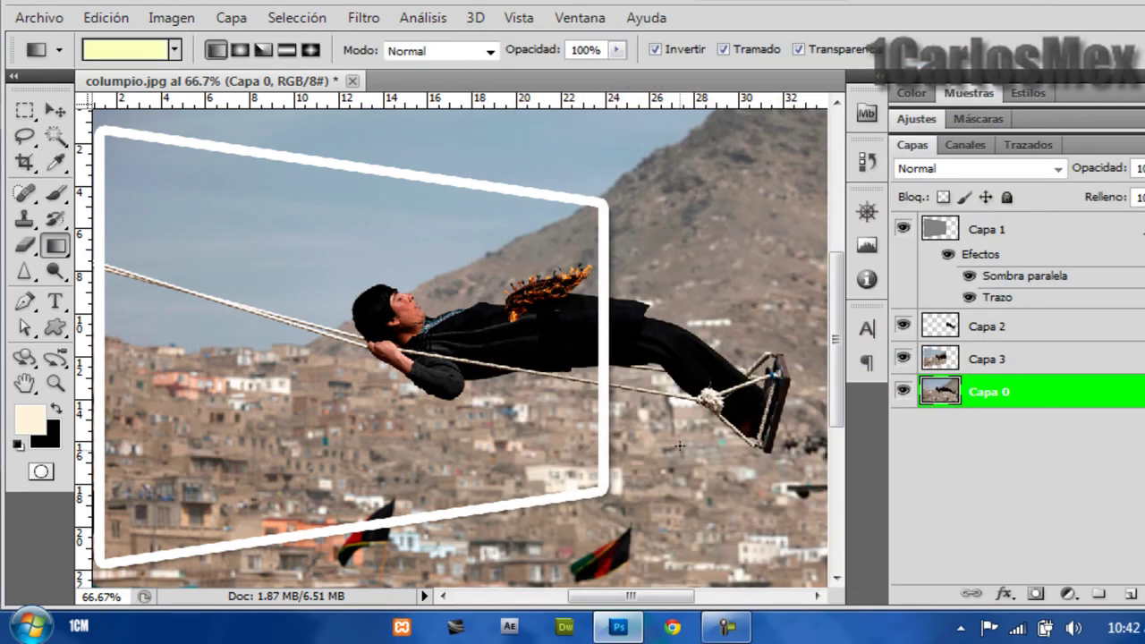
# Step: Paint Capa 0 with an upward pale-yellow-to-white gradient and make a Magic Wand selection near the rope
pyautogui.moveTo(651, 548); pyautogui.dragTo(718, 250)
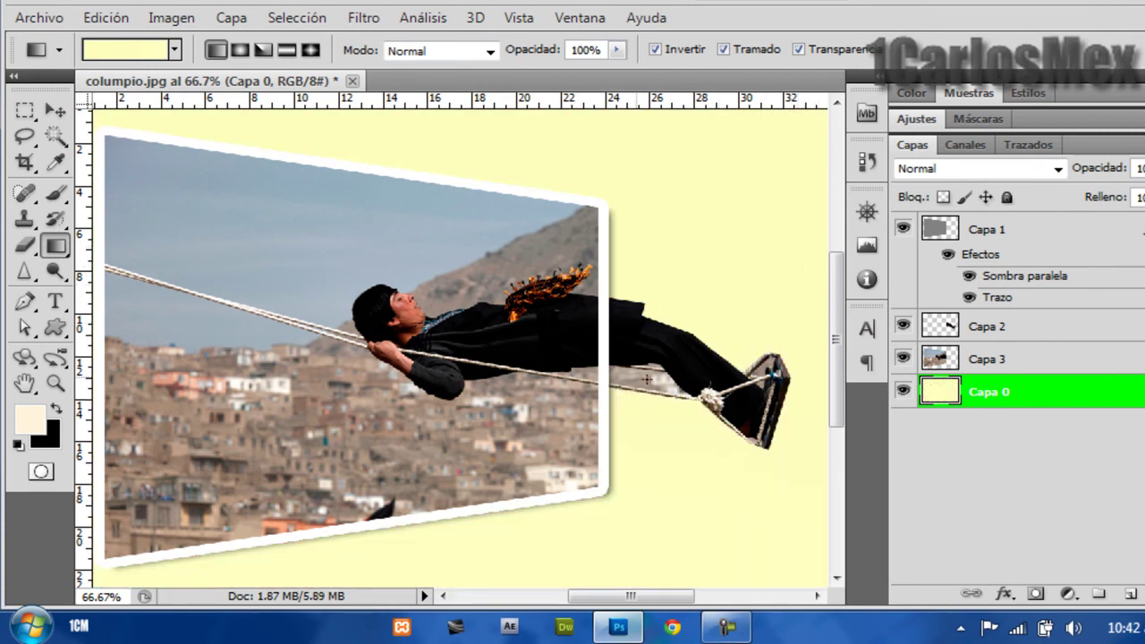
pyautogui.click(55, 136)
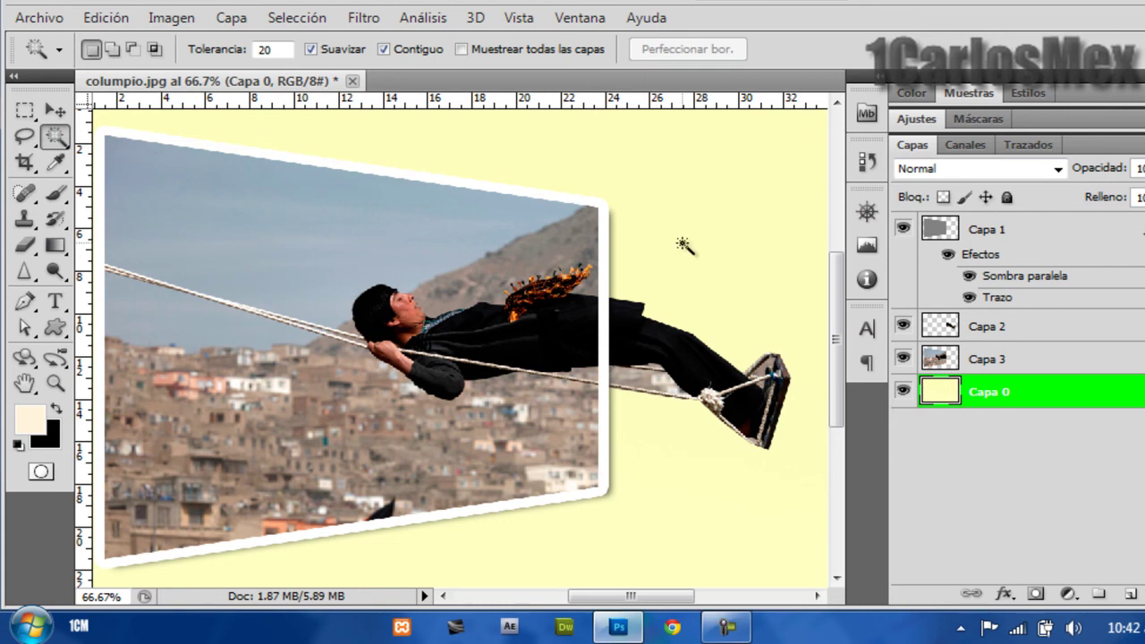
pyautogui.click(643, 380)
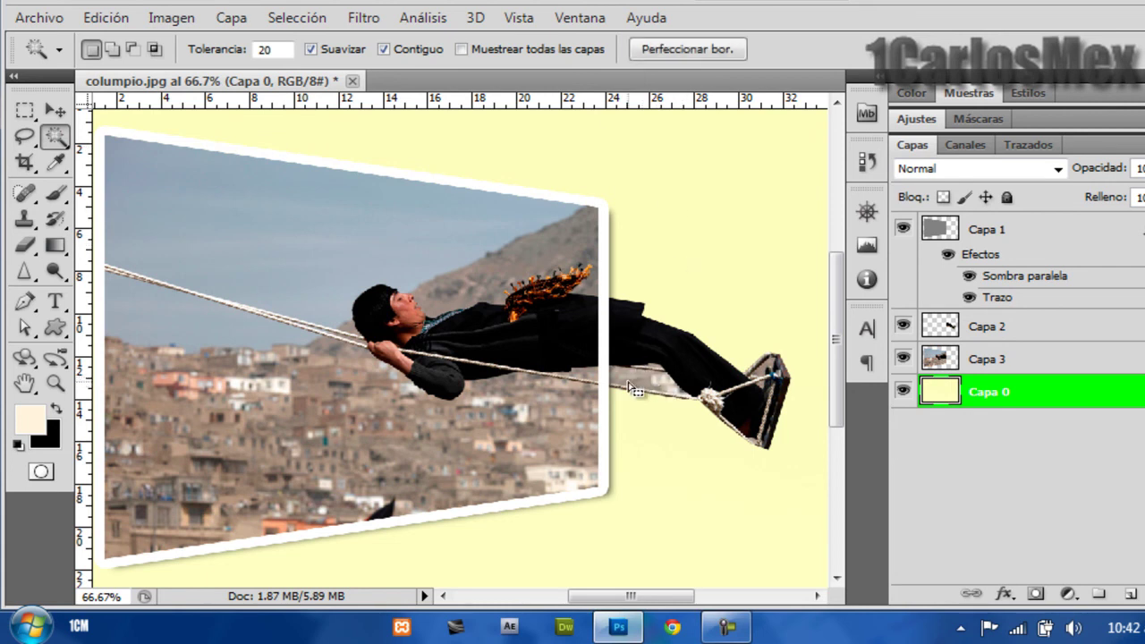
pyautogui.press('v')
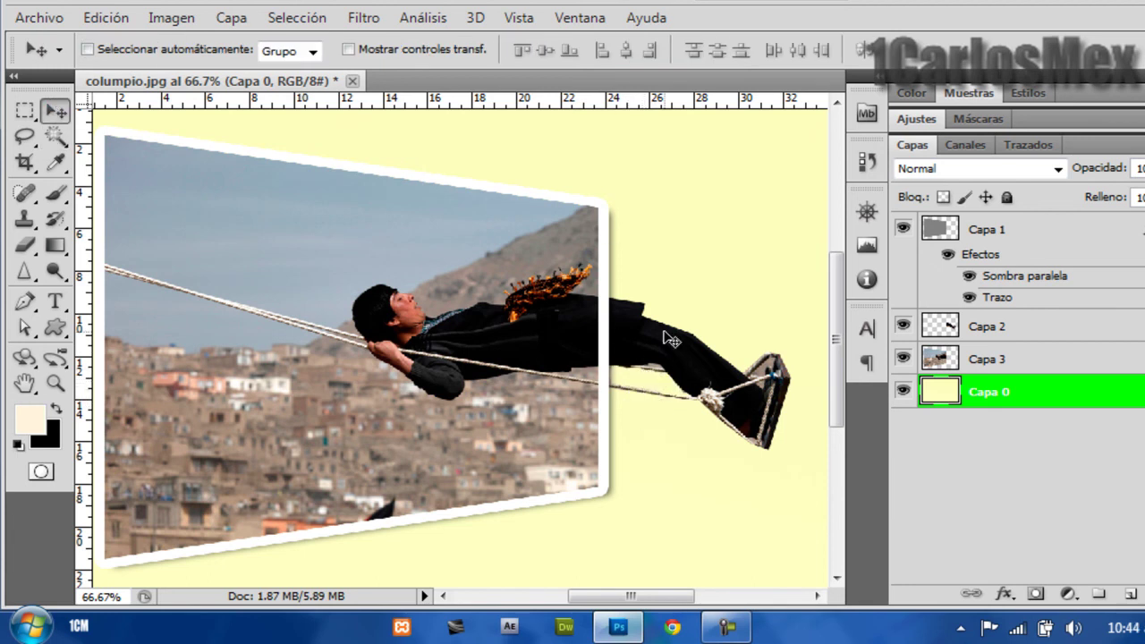
# Step: Move the frame layer Capa 1 below Capa 3, directly above Capa 0
pyautogui.hotkey('ctrl', '-')
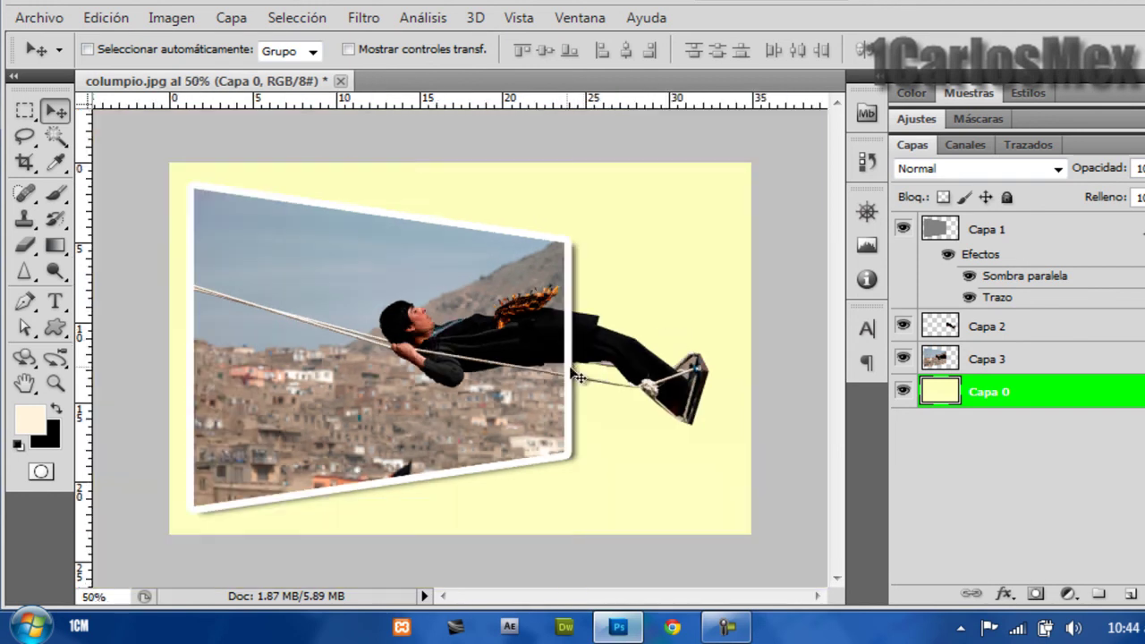
pyautogui.click(1040, 238)
pyautogui.moveTo(1073, 228); pyautogui.dragTo(1060, 380)
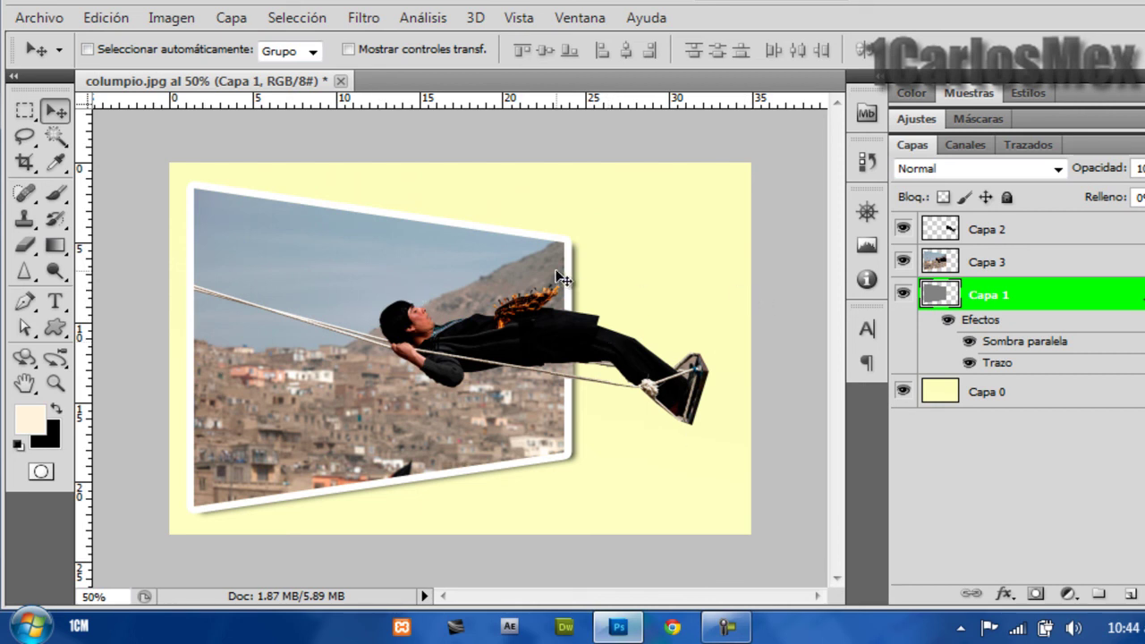
pyautogui.click(1018, 260)
pyautogui.click(1038, 229)
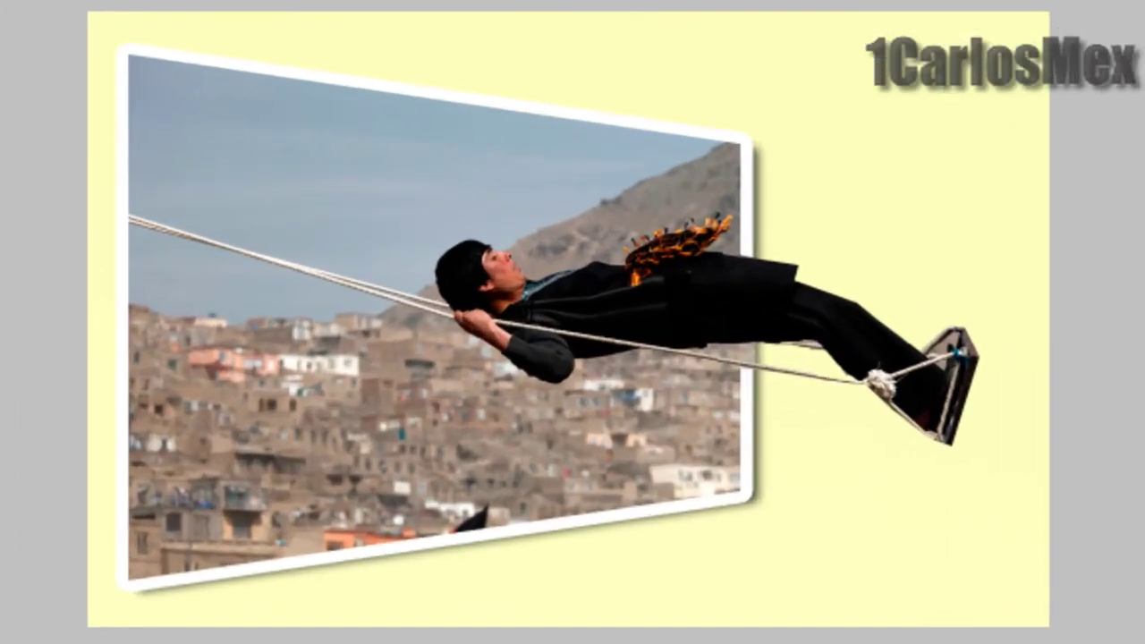